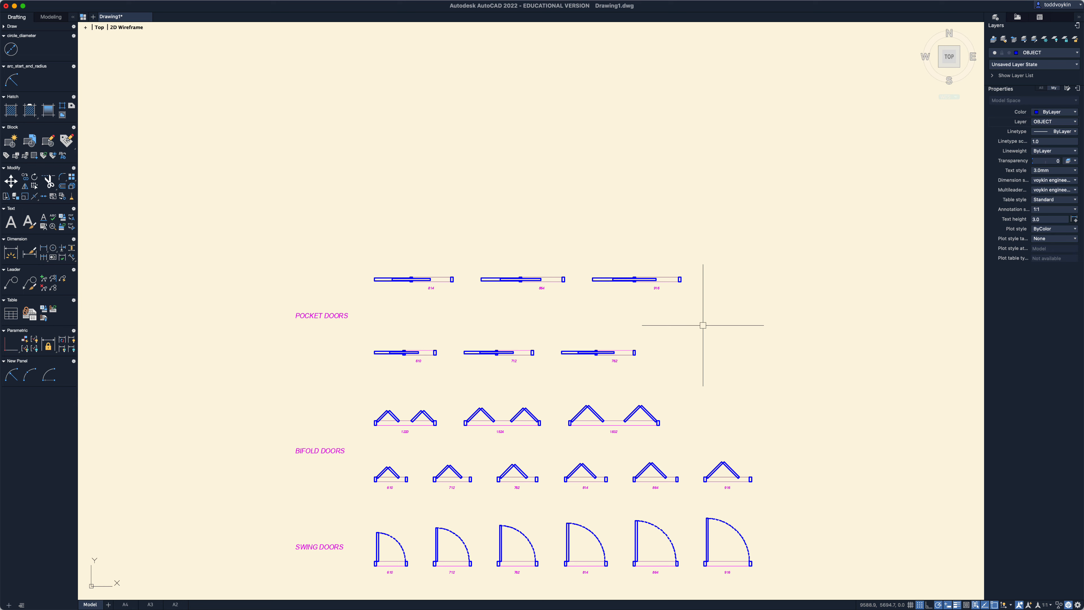
# - Copy the POCKET DOORS label straight up into the empty space above the upper row of pocket doors
pyautogui.scroll(2, 703, 326)
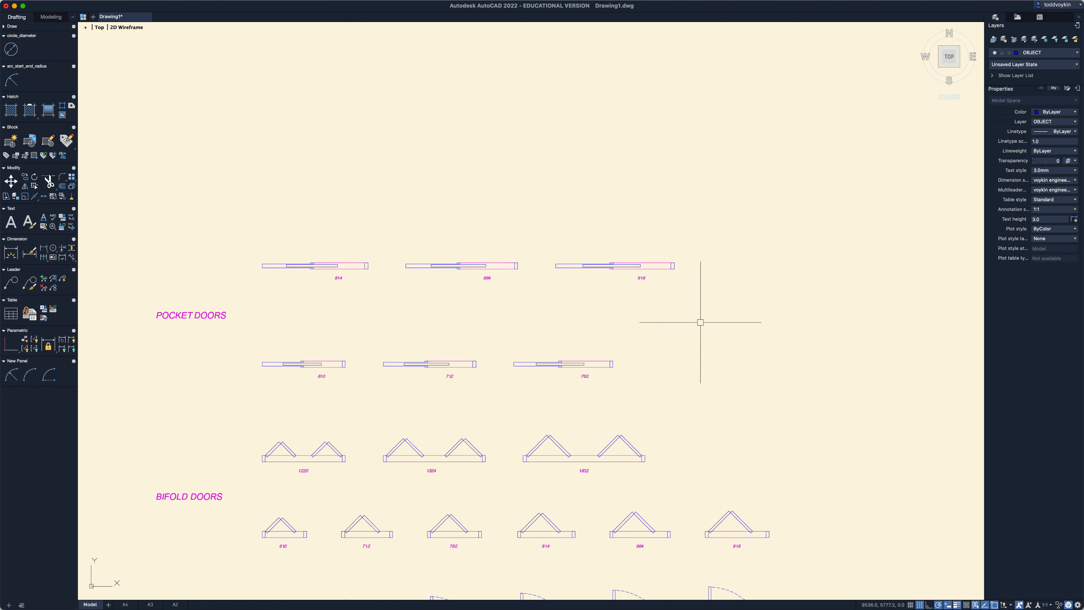
pyautogui.moveTo(703, 325); pyautogui.dragTo(813, 423, button='middle')
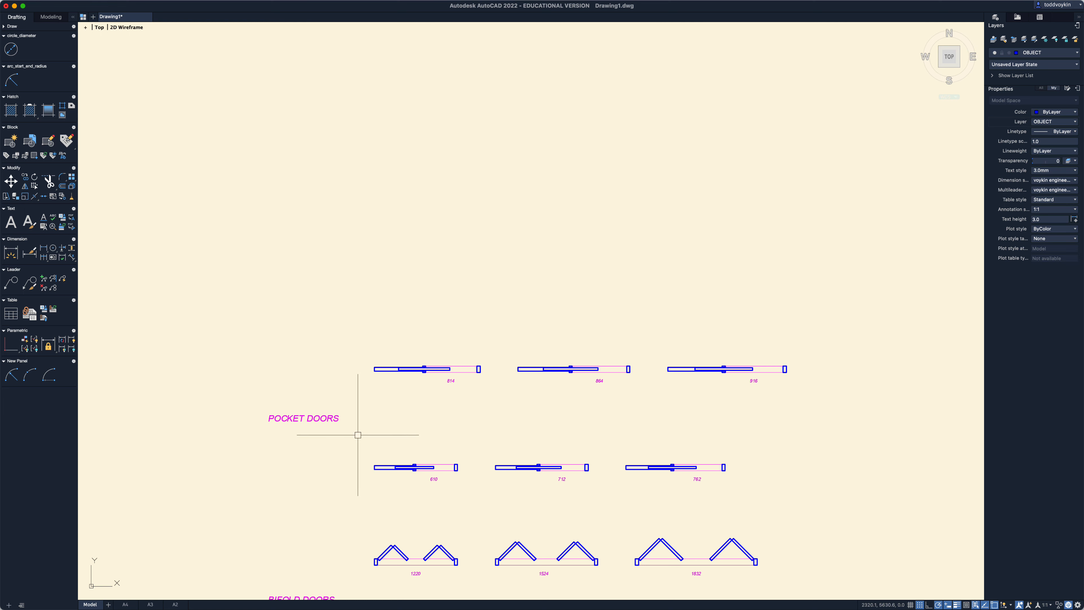
pyautogui.write('co')
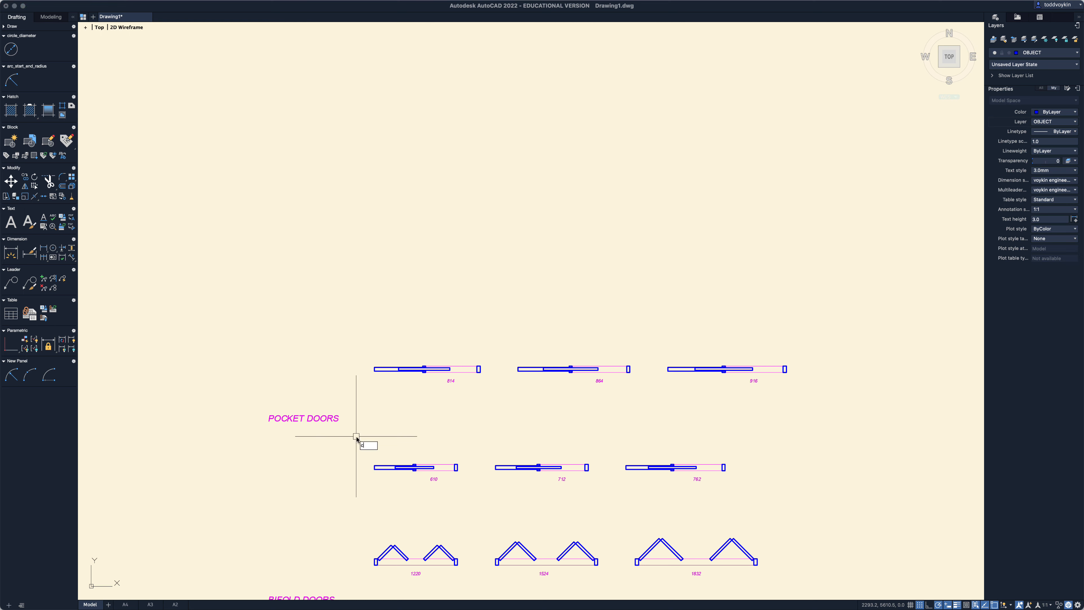
pyautogui.press('Return')
pyautogui.click(356, 439)
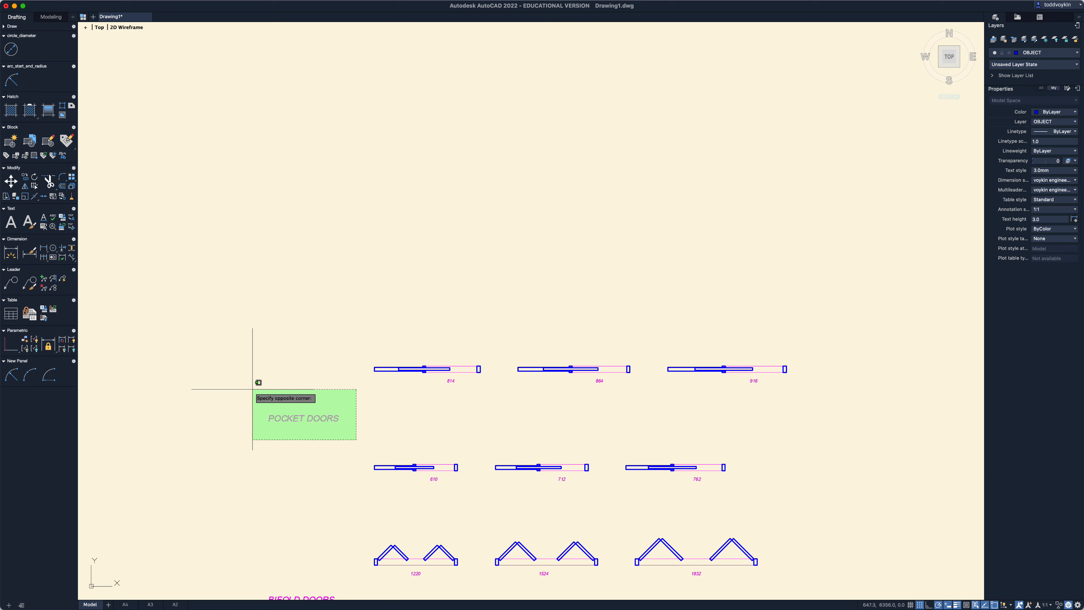
pyautogui.click(252, 384)
pyautogui.press('Return')
pyautogui.click(247, 432)
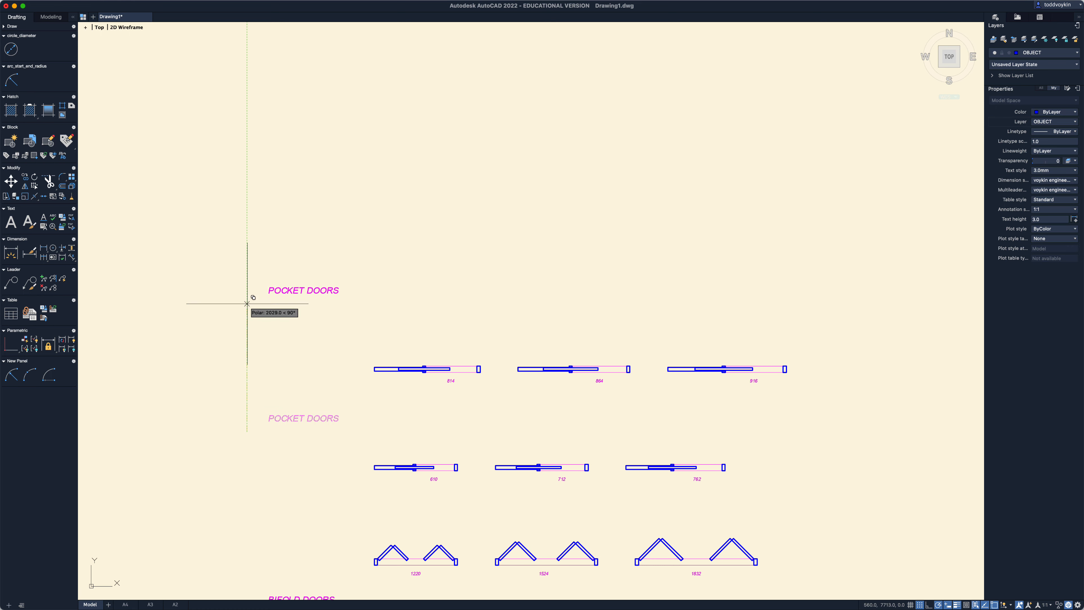
pyautogui.click(247, 273)
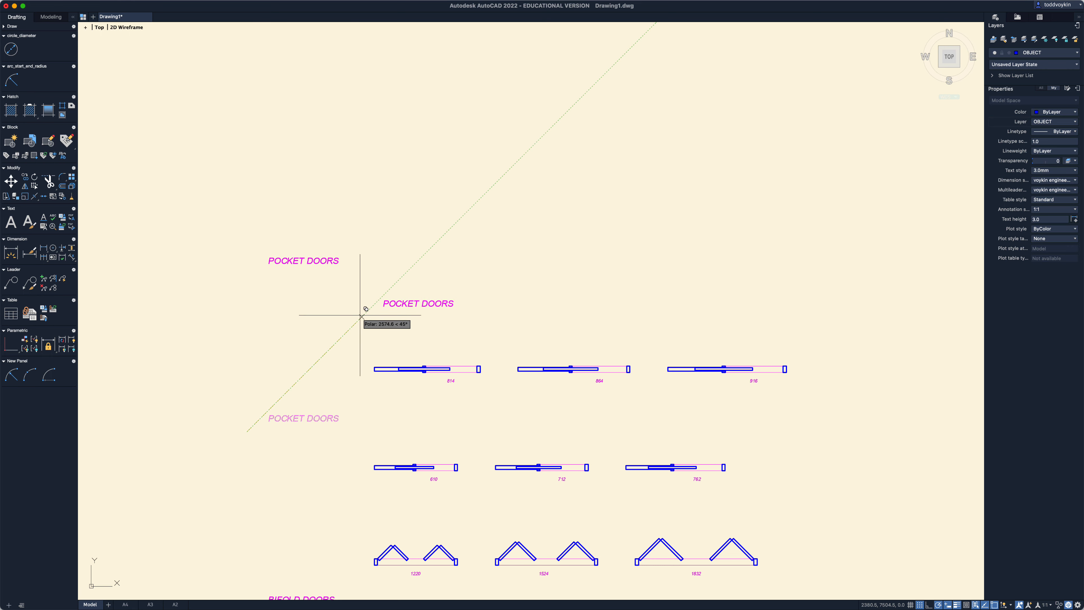
pyautogui.press('Escape')
# - Draw a 50 by 150 rectangular jamb starting 1500 above the upper-left corner of the 814 pocket door
pyautogui.scroll(3, 366, 290)
pyautogui.moveTo(579, 235); pyautogui.dragTo(584, 275, button='middle')
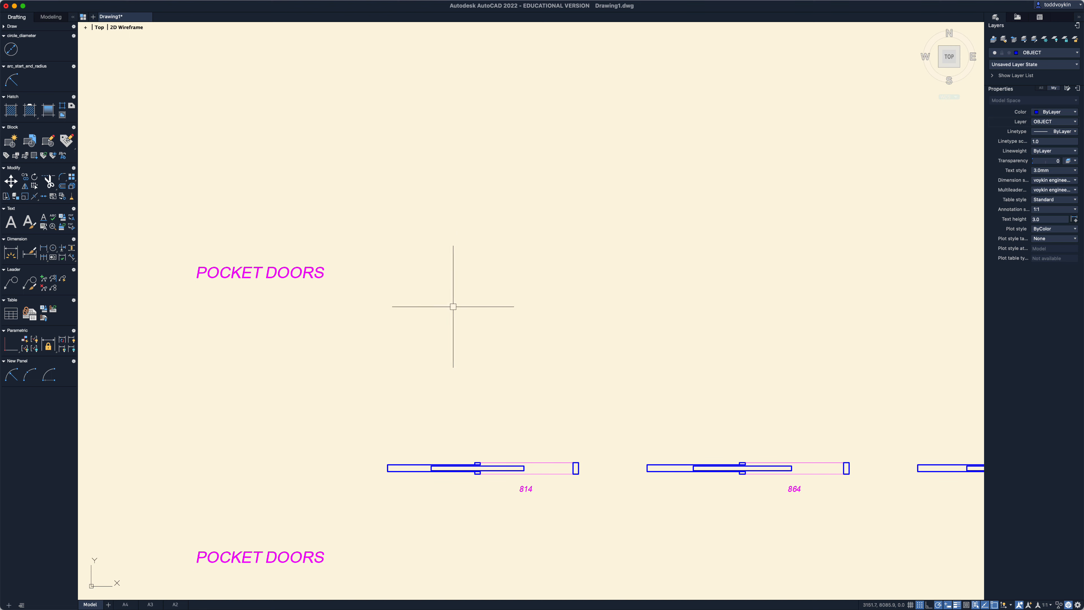
pyautogui.write('rec')
pyautogui.press('Return')
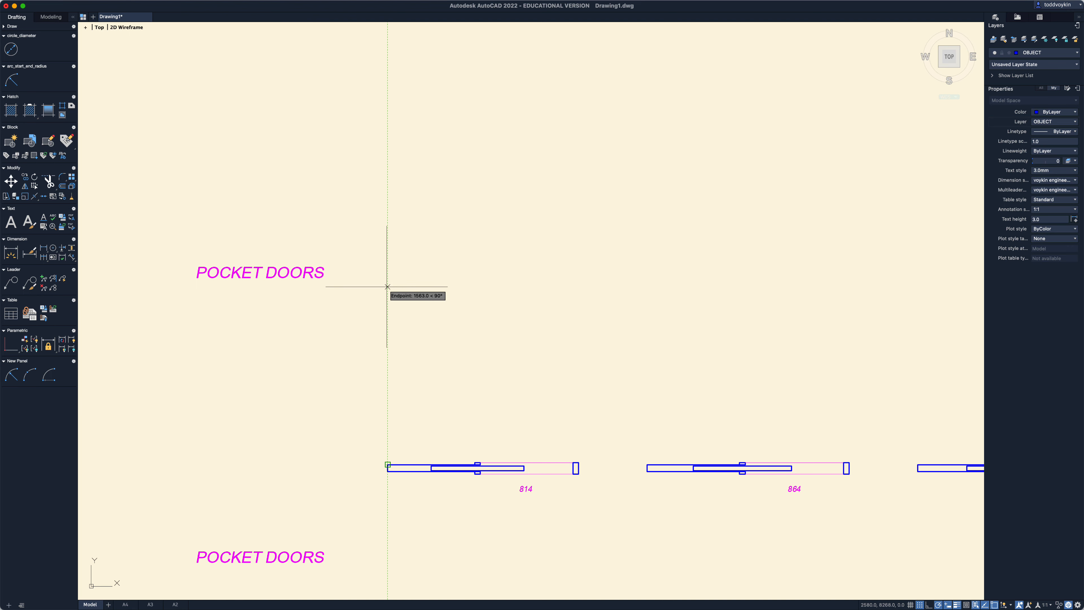
pyautogui.write('1500')
pyautogui.press('Return')
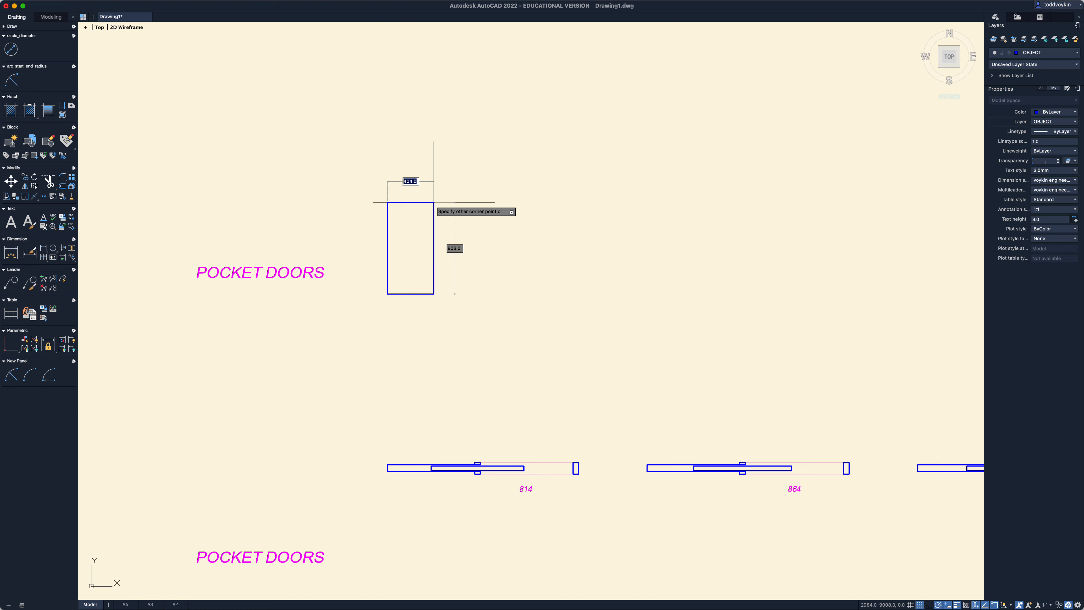
pyautogui.write('50')
pyautogui.press('Tab')
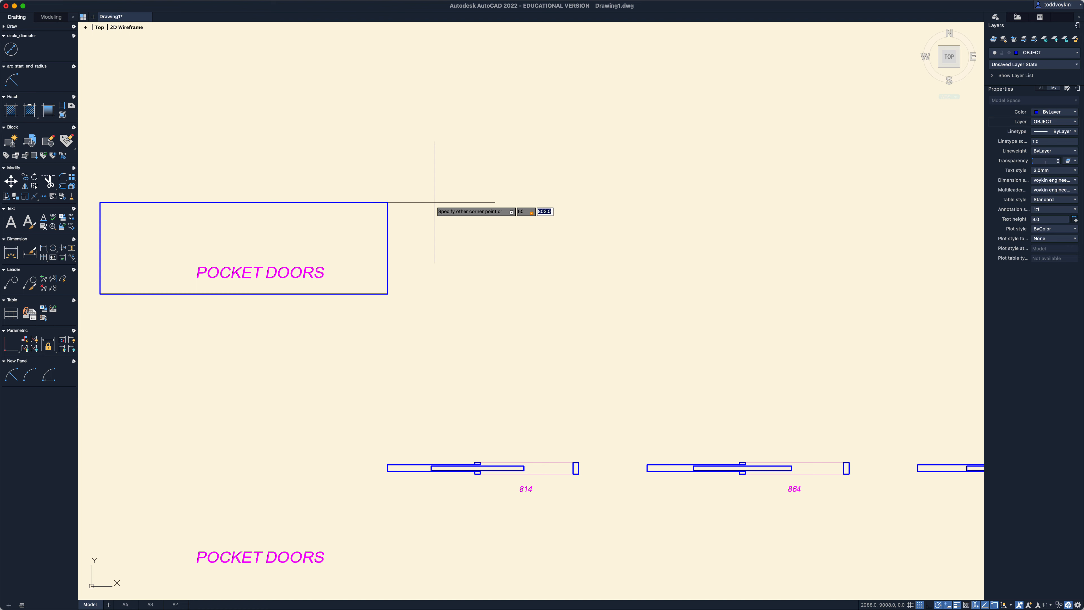
pyautogui.write('150')
pyautogui.press('Return')
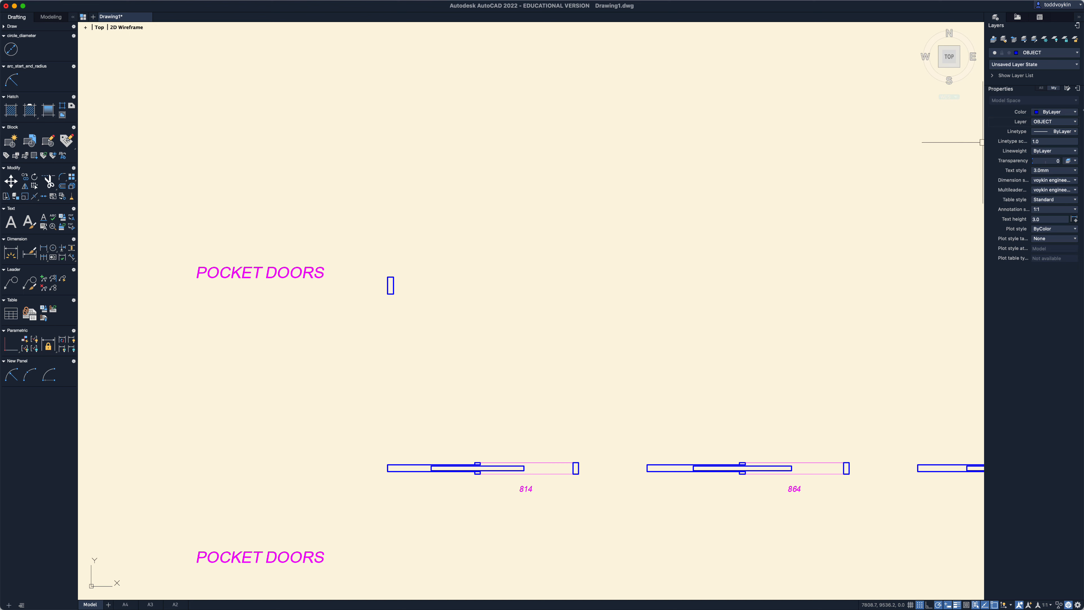
# - On the CONSTRUCTION layer, draw a 2440 horizontal line rightward from the new jamb's lower-right corner
pyautogui.click(1057, 122)
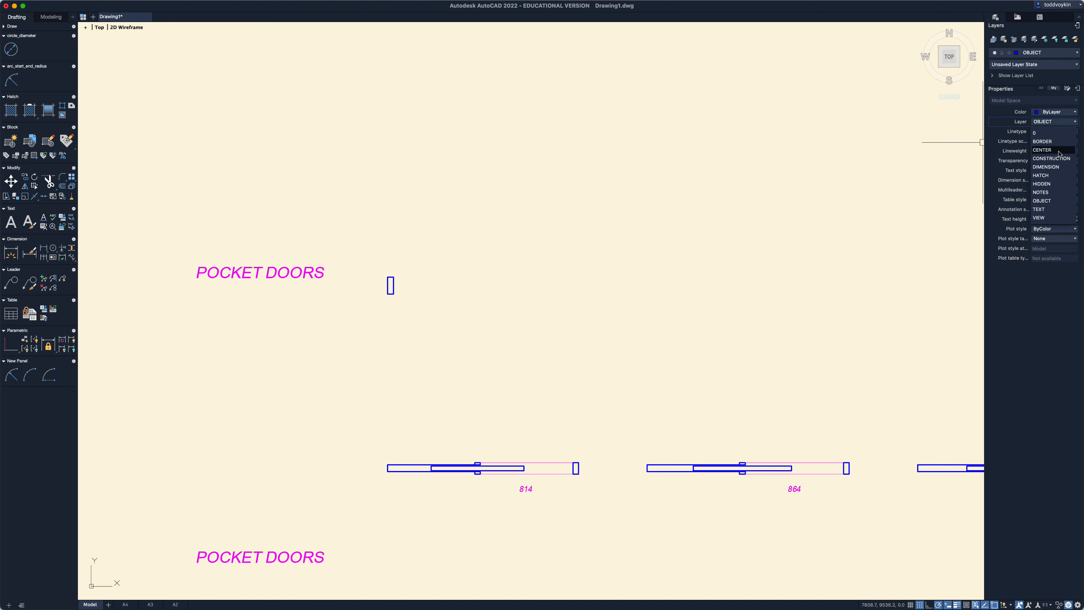
pyautogui.click(1052, 158)
pyautogui.write('l')
pyautogui.press('Return')
pyautogui.click(393, 294)
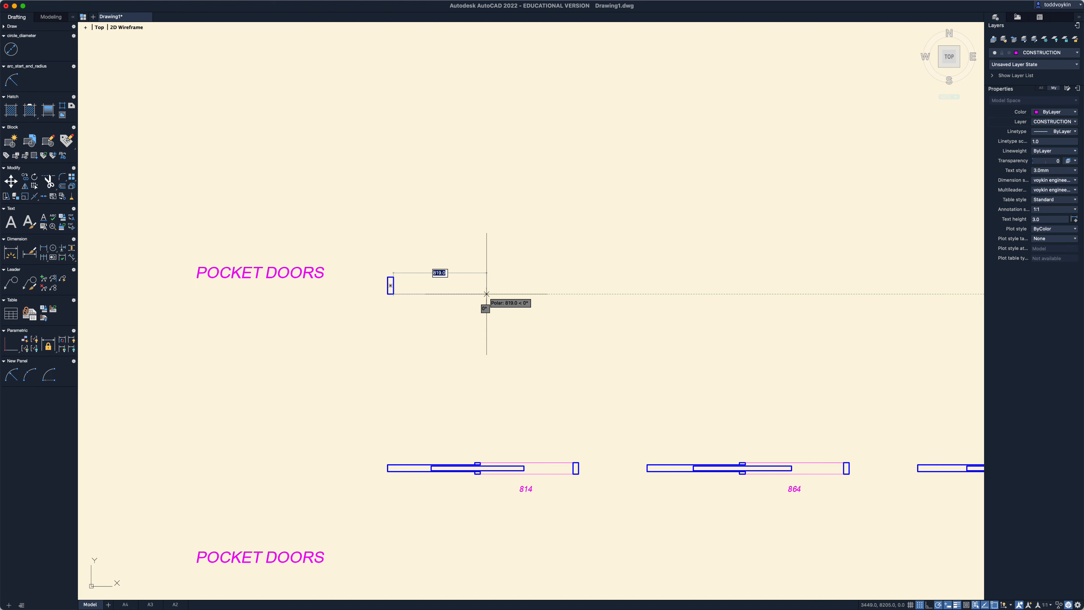
pyautogui.write('2440')
pyautogui.press('Return')
pyautogui.press('Return')
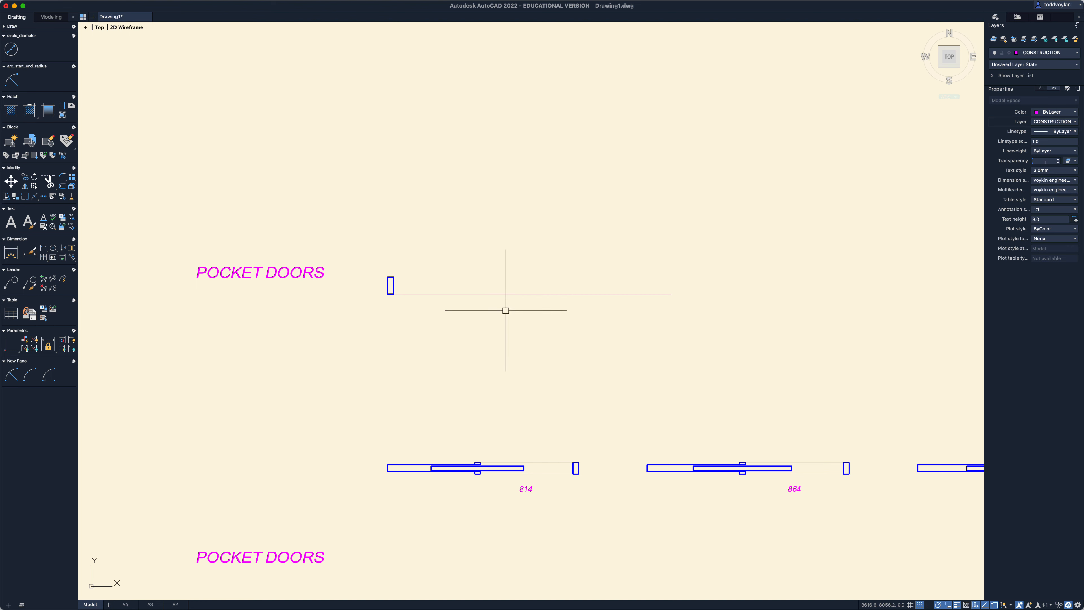
# - Copy the 2440 line up to the jamb's upper-right corner to form the opening's second edge
pyautogui.write('co')
pyautogui.press('Return')
pyautogui.click(513, 315)
pyautogui.click(474, 285)
pyautogui.press('Return')
pyautogui.click(393, 294)
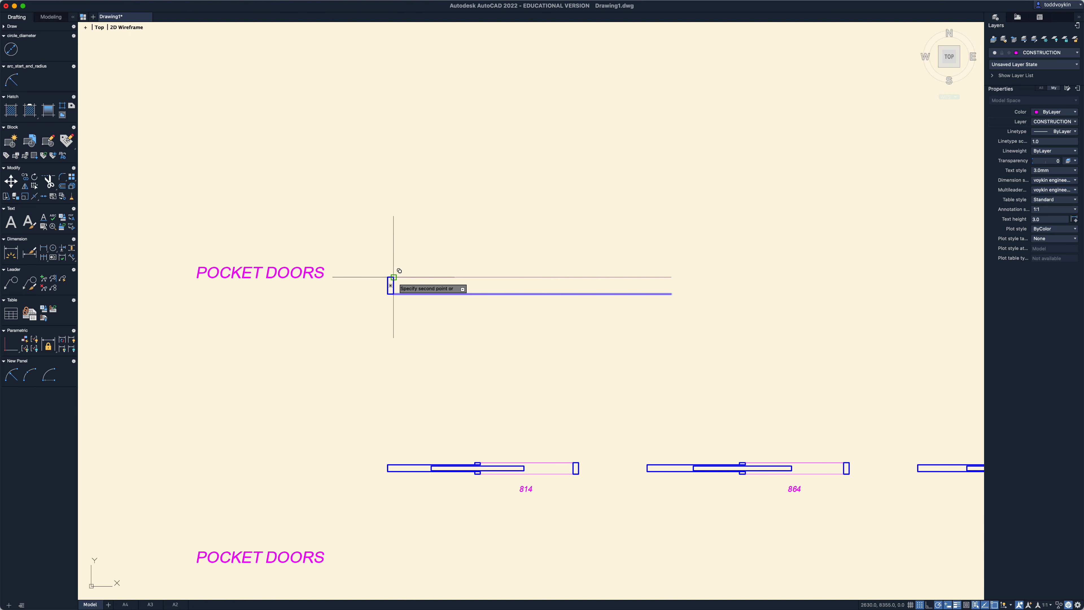
pyautogui.click(397, 279)
pyautogui.press('Return')
# - Copy the jamb rectangle to the opposite end of the two 2440 construction lines
pyautogui.write('co')
pyautogui.press('Return')
pyautogui.click(400, 287)
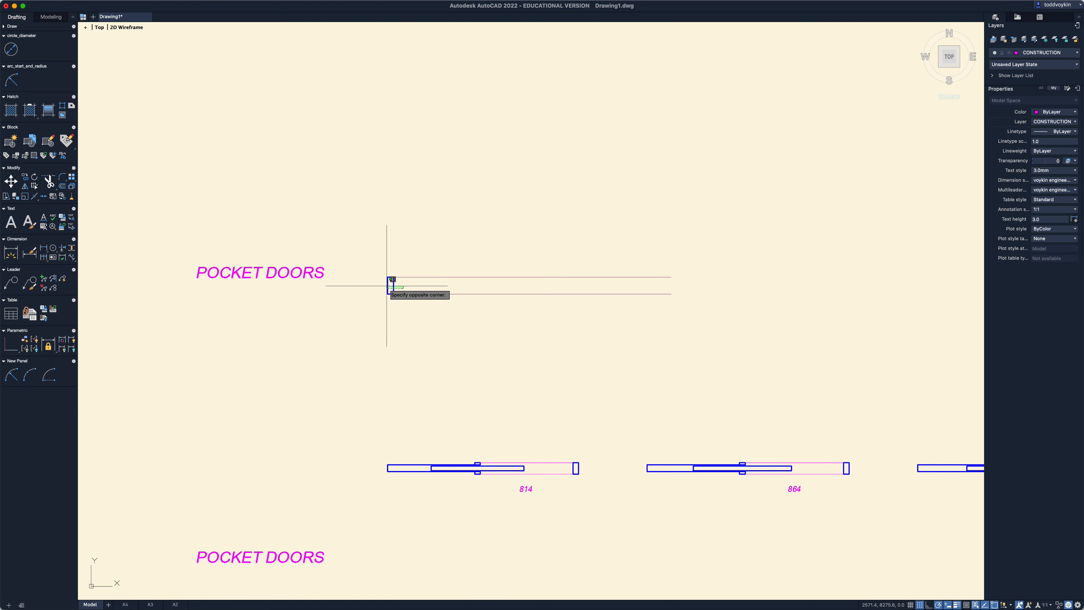
pyautogui.click(382, 285)
pyautogui.press('Return')
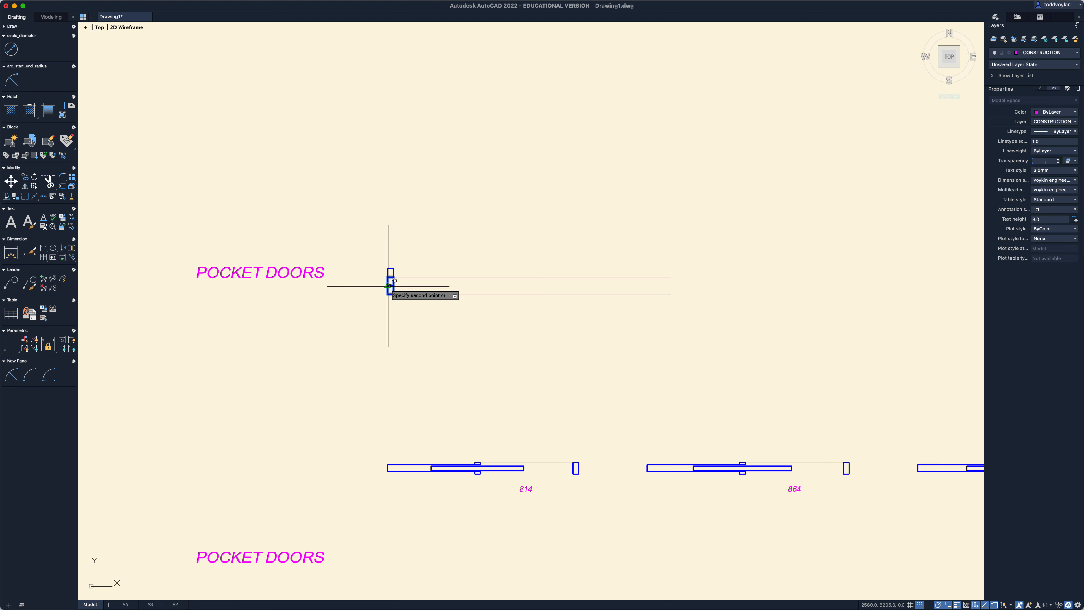
pyautogui.click(391, 285)
pyautogui.click(674, 285)
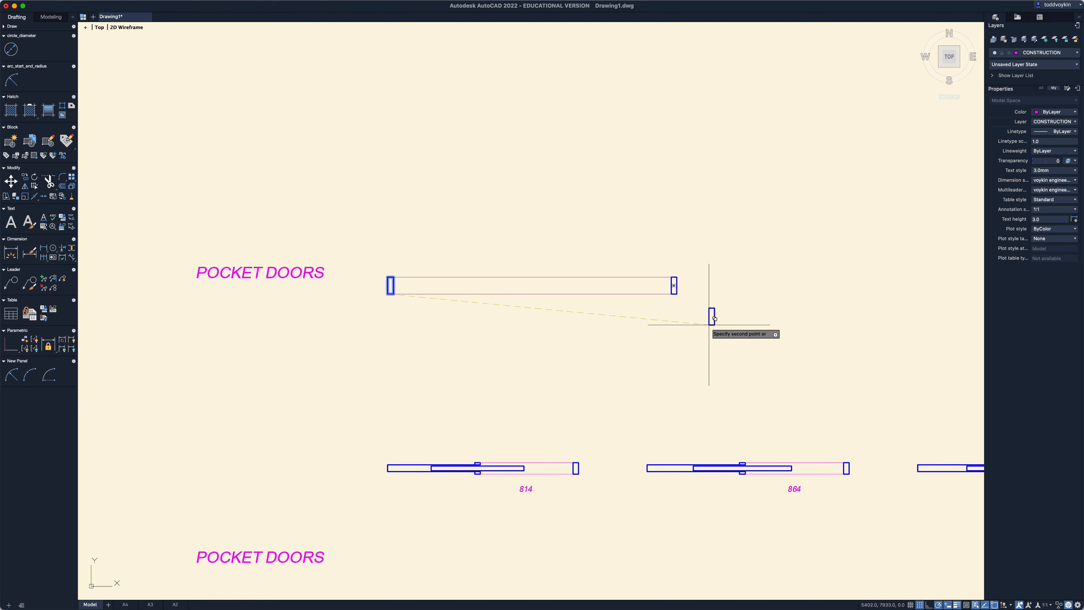
pyautogui.press('Return')
# - Draw a three-sided line outline above the opening, 2440 wide and 2140 high, joining the upper inner corners of both jambs
pyautogui.moveTo(702, 322); pyautogui.dragTo(704, 376, button='middle')
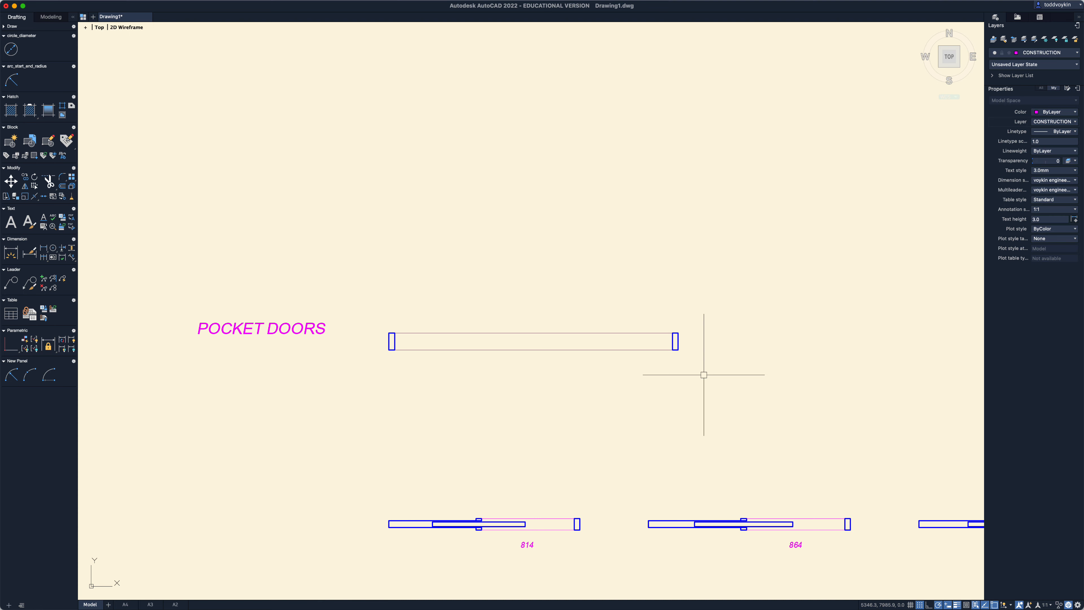
pyautogui.moveTo(704, 375); pyautogui.dragTo(679, 398, button='middle')
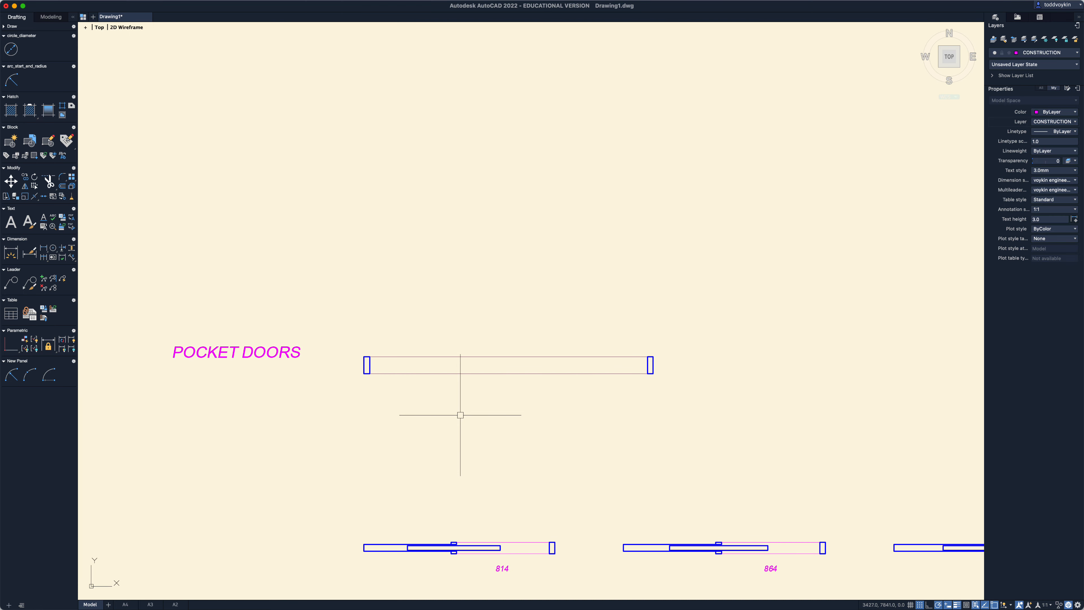
pyautogui.press('l')
pyautogui.press('Return')
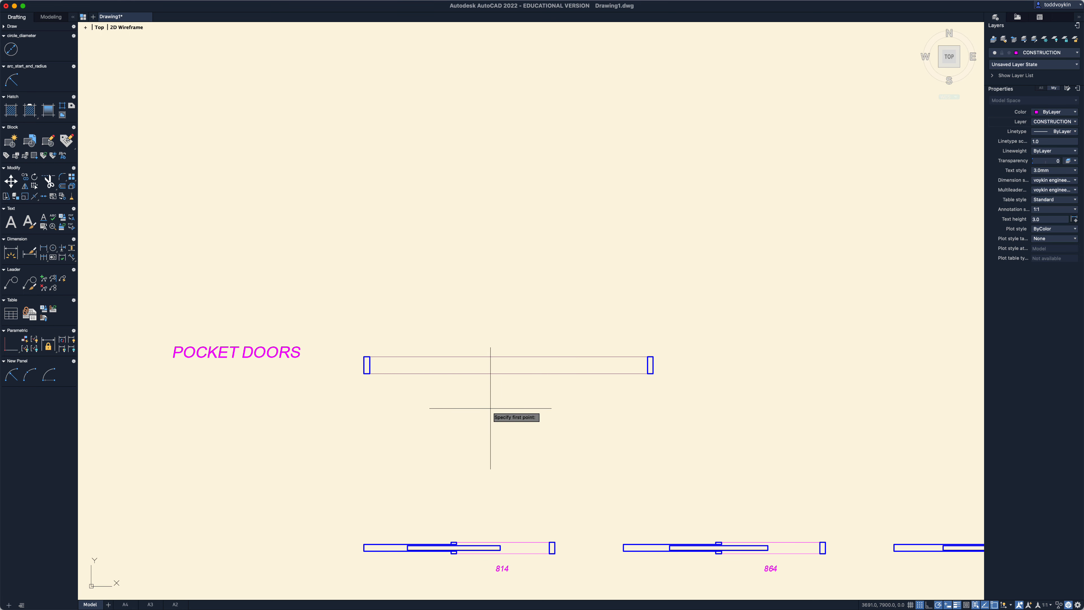
pyautogui.click(369, 356)
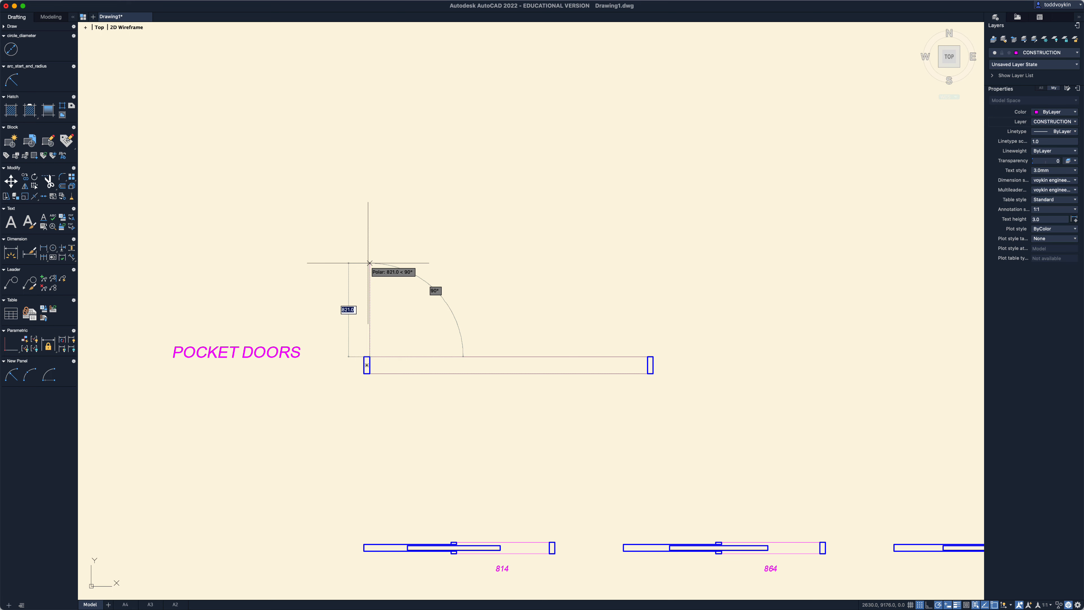
pyautogui.write('24')
pyautogui.press('Return')
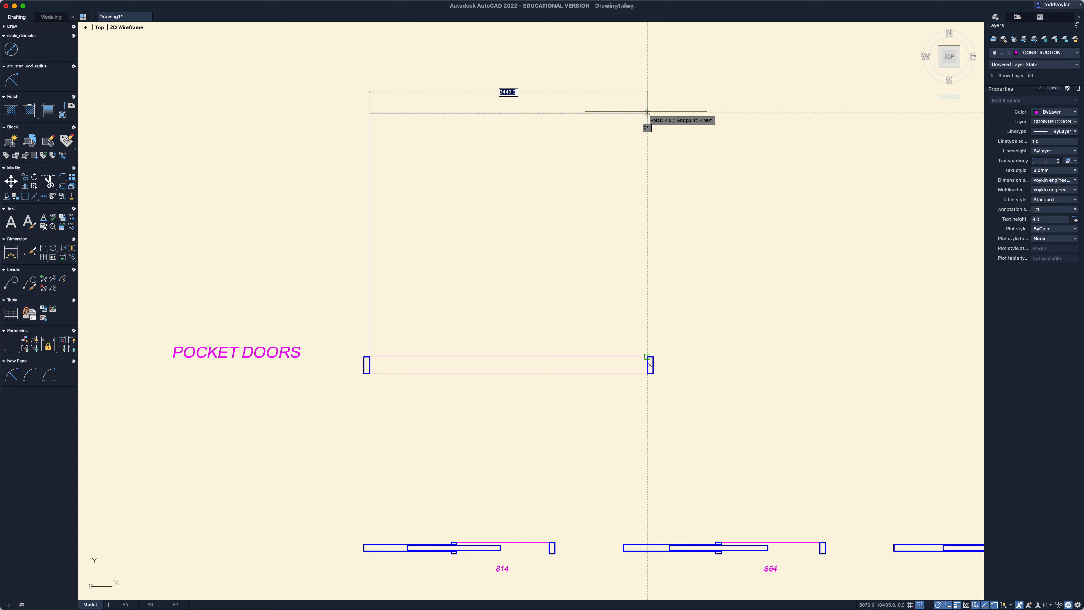
pyautogui.click(647, 112)
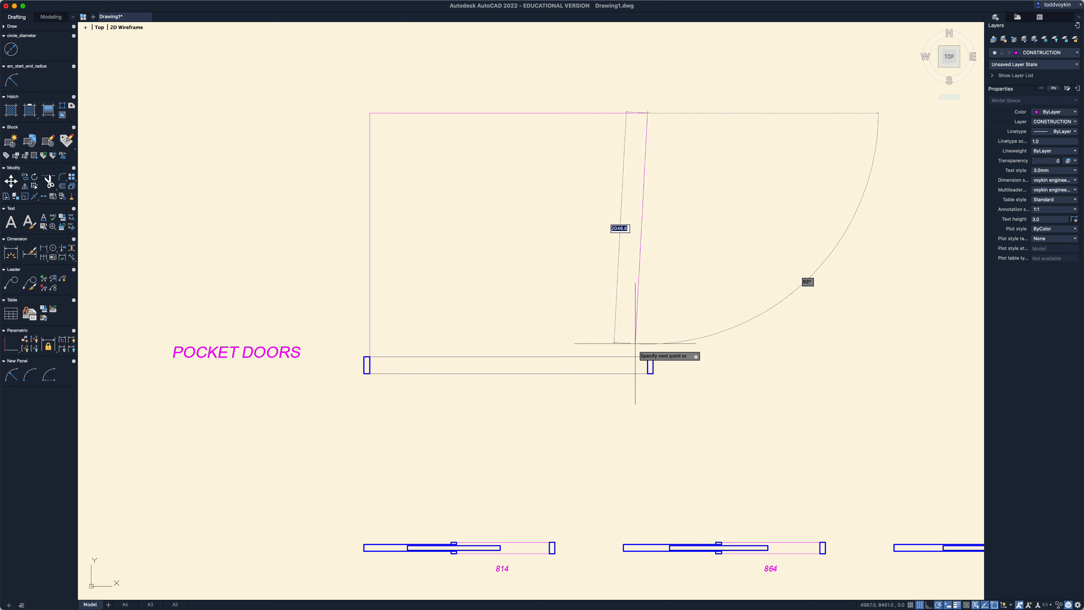
pyautogui.click(647, 357)
pyautogui.press('Escape')
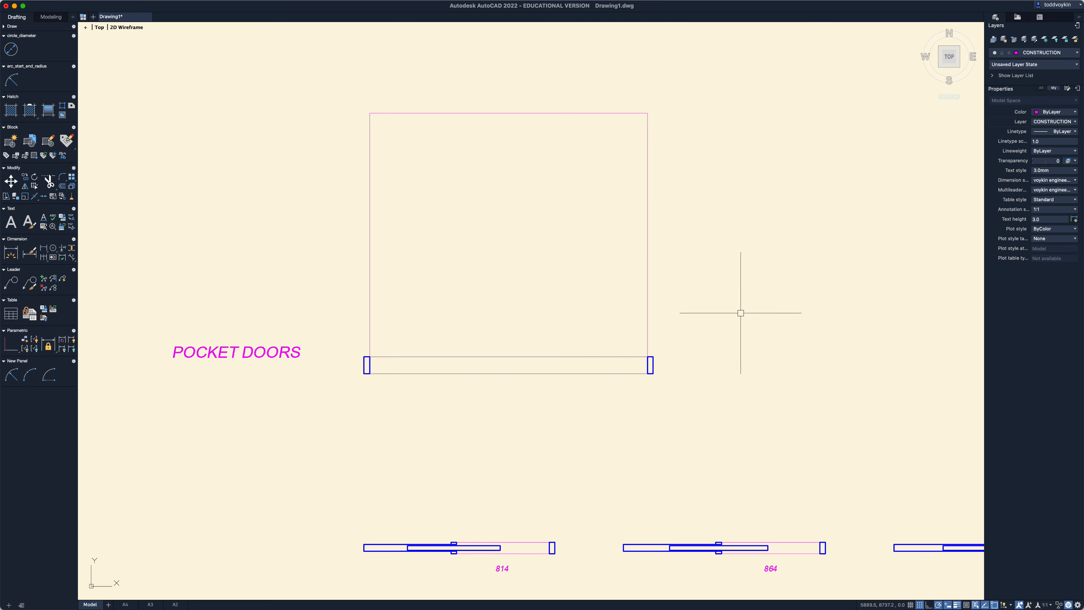
# - Assign the three lines of the outline above the opening to the OBJECT layer
pyautogui.click(716, 252)
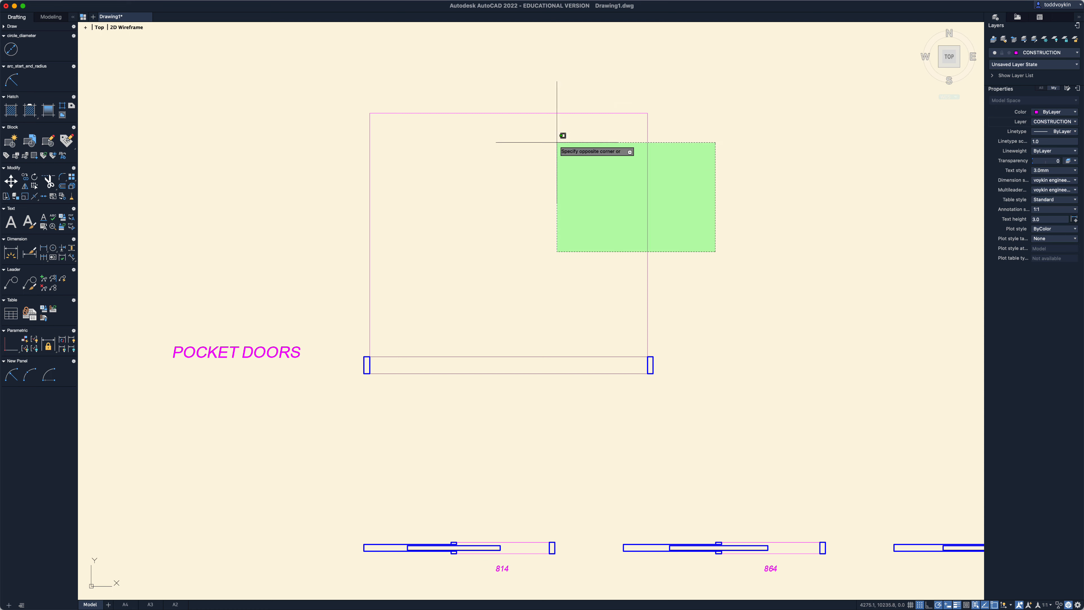
pyautogui.click(313, 75)
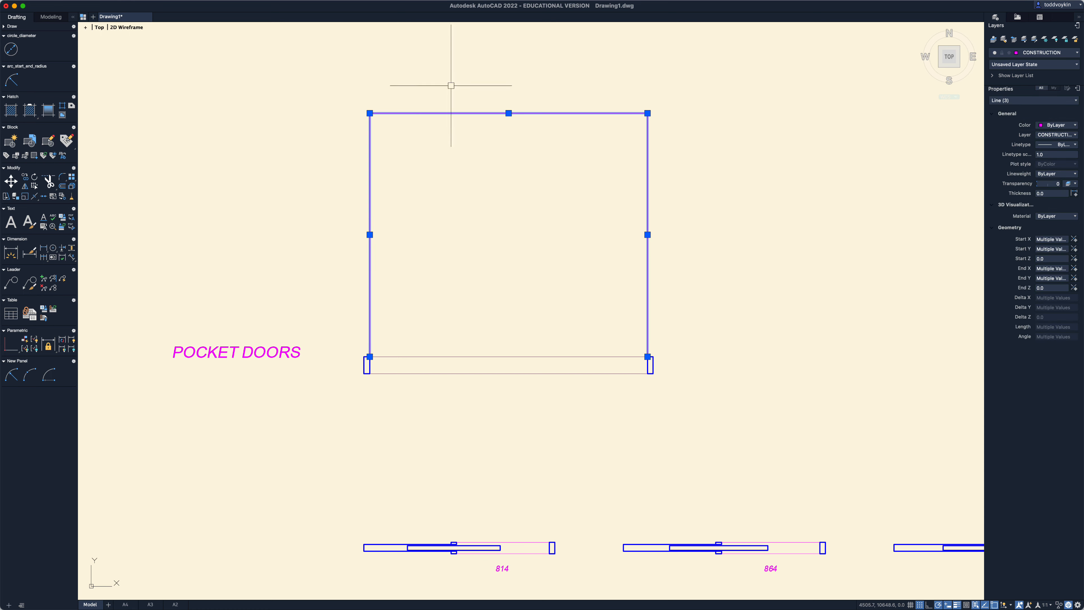
pyautogui.click(1056, 134)
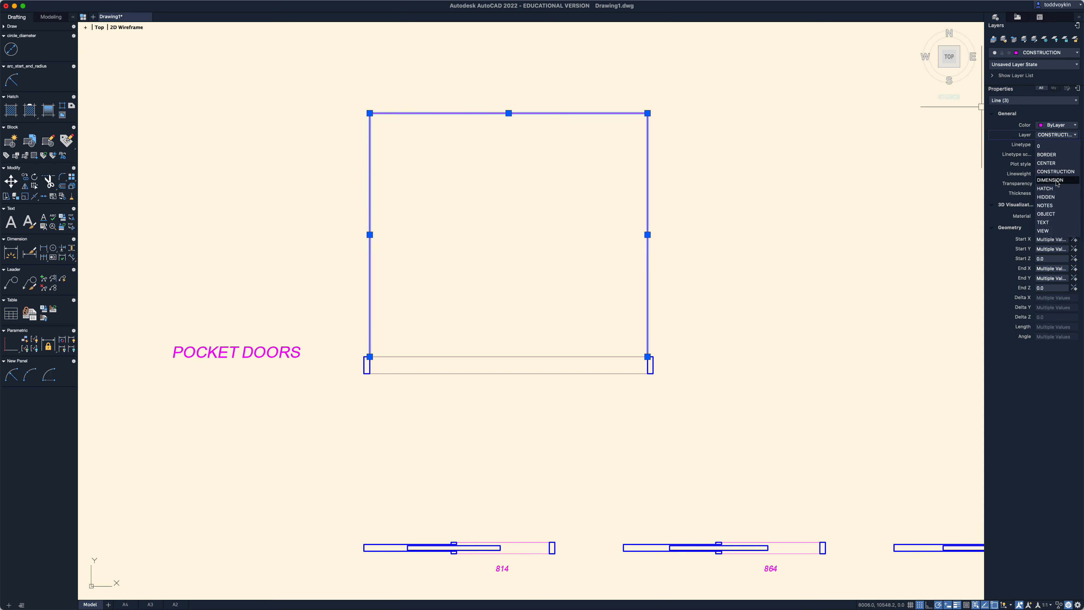
pyautogui.click(1048, 213)
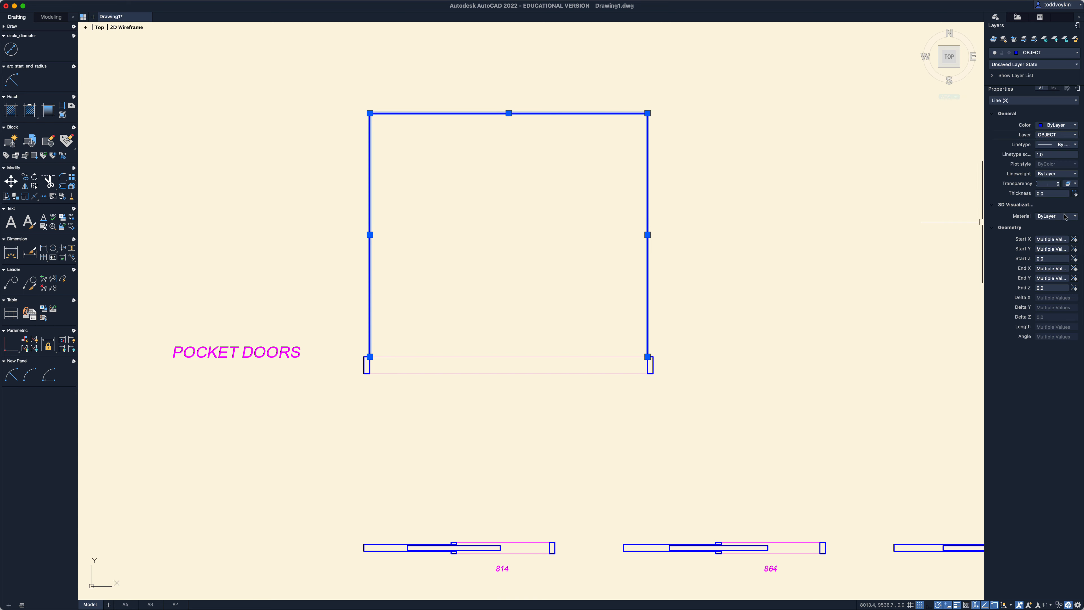
# - Give the three outline lines a dashed linetype and set their linetype scale to 100
pyautogui.click(1057, 144)
pyautogui.click(1035, 376)
pyautogui.click(1050, 155)
pyautogui.write('100')
pyautogui.press('Return')
pyautogui.press('Escape')
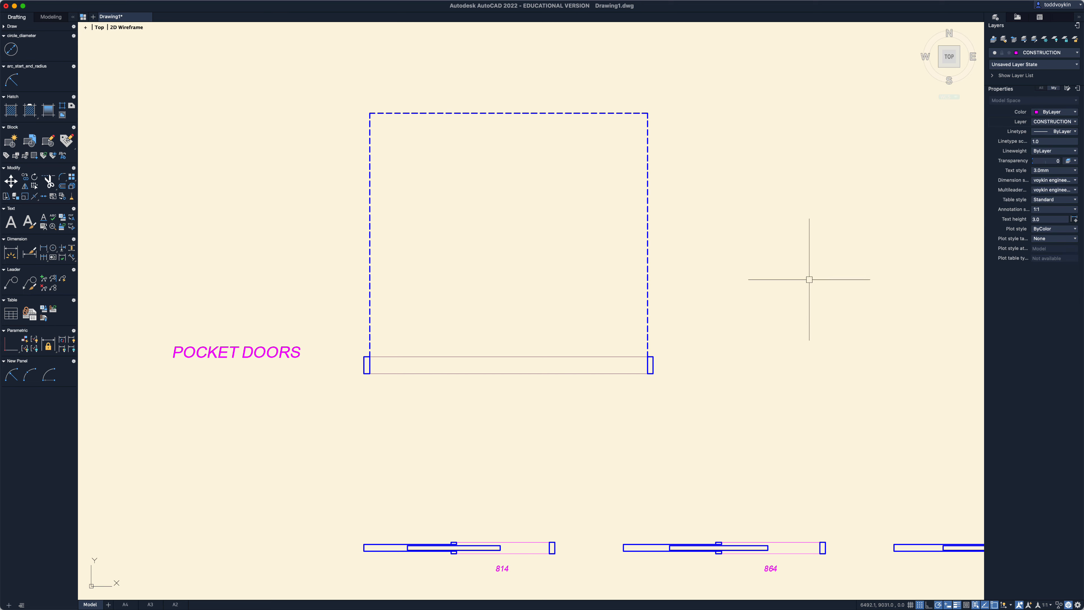
# - Copy the whole door symbol, jambs and dashed outline included, 3500 to the right from its lower-right jamb corner
pyautogui.scroll(-3, 711, 351)
pyautogui.moveTo(709, 351)
pyautogui.mouseDown(button='middle')
pyautogui.moveTo(566, 373)
pyautogui.moveTo(612, 392)
pyautogui.mouseUp(button='middle')
pyautogui.scroll(2, 568, 393)
pyautogui.scroll(-1, 568, 394)
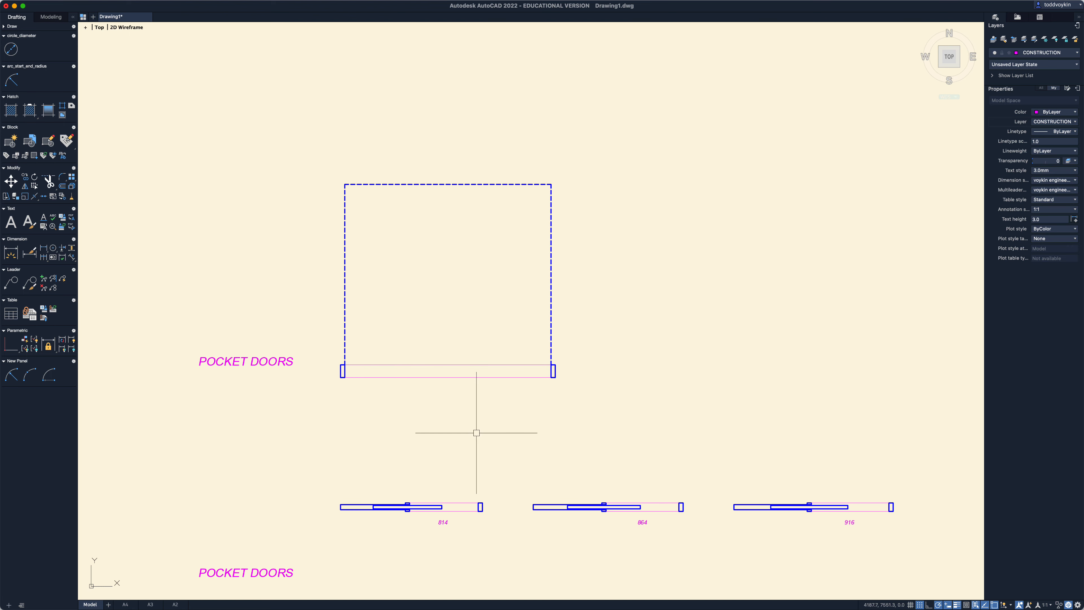
pyautogui.write('co')
pyautogui.press('Return')
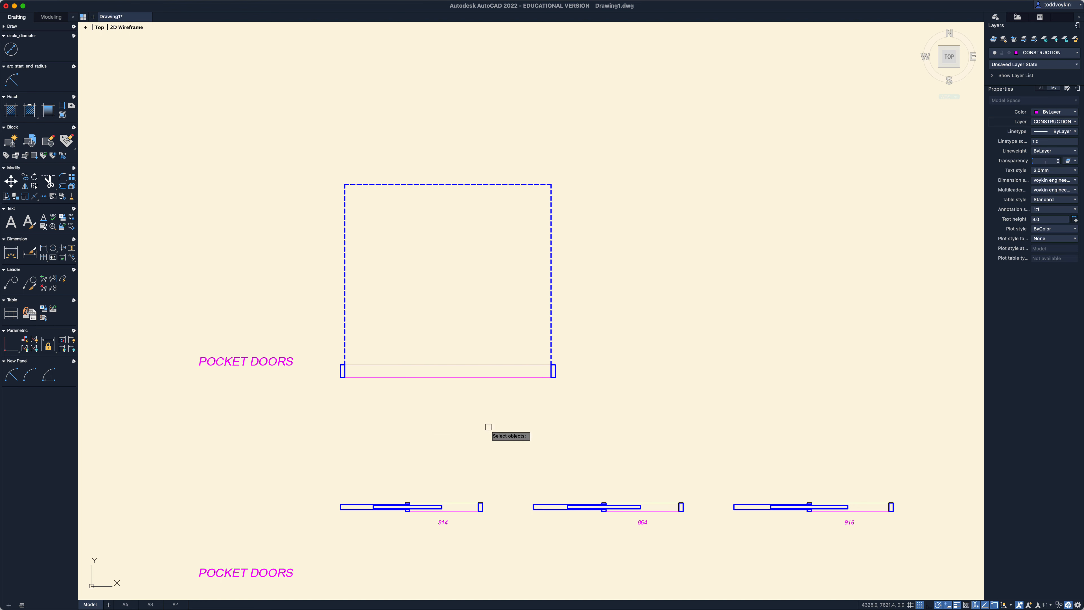
pyautogui.click(630, 416)
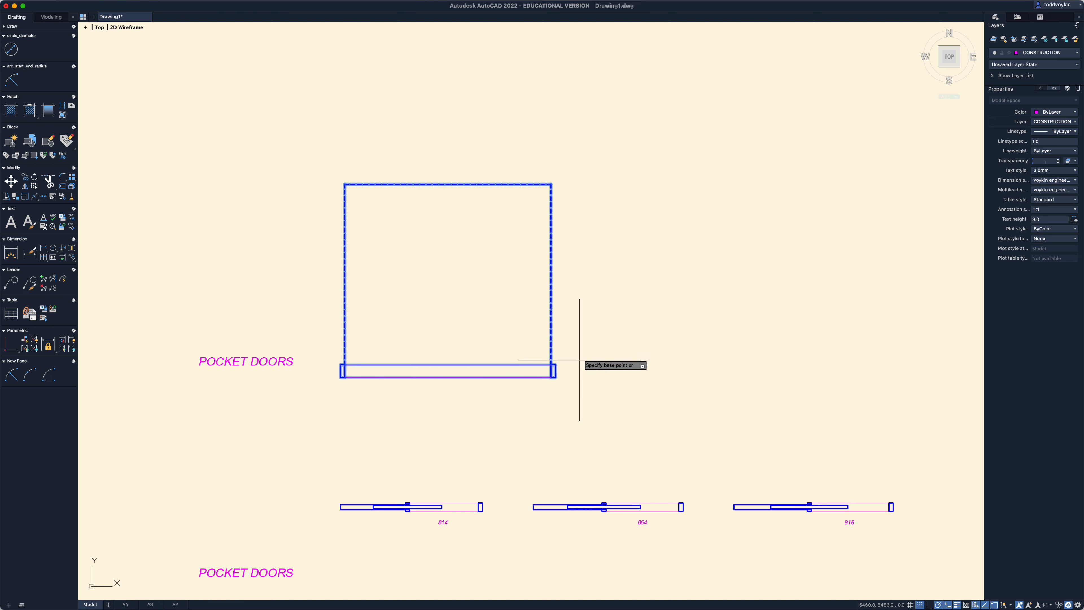
pyautogui.click(555, 378)
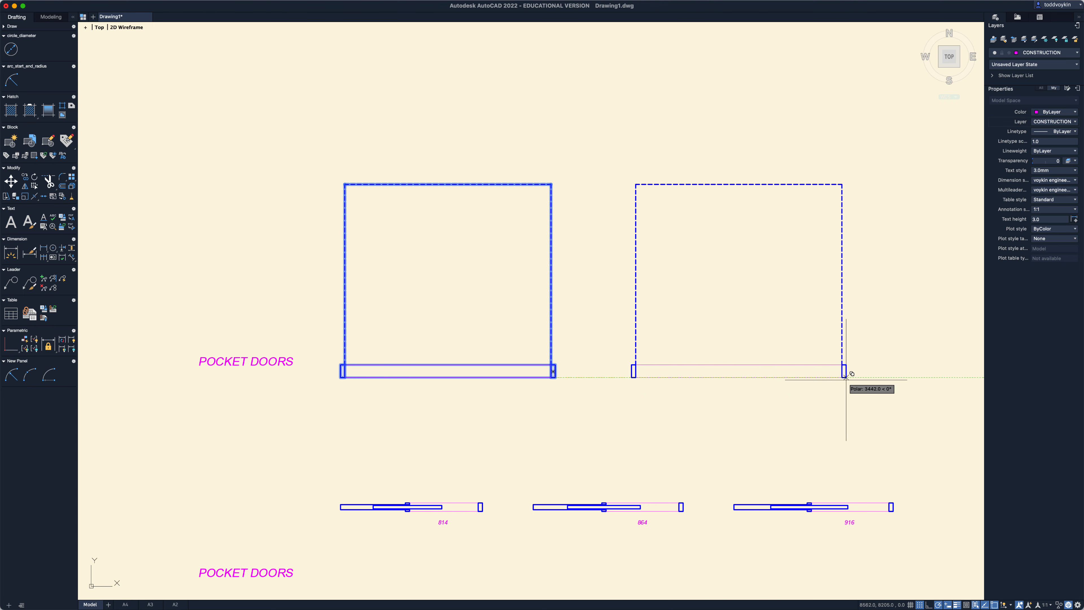
pyautogui.write('3500')
pyautogui.press('Return')
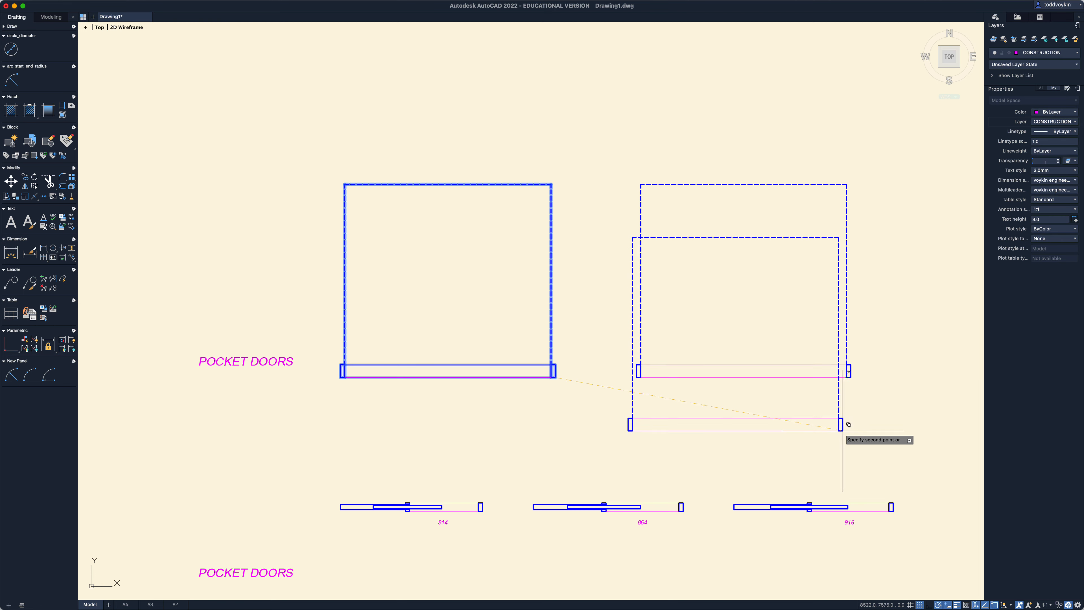
pyautogui.press('Escape')
pyautogui.scroll(1, 852, 427)
pyautogui.moveTo(840, 431); pyautogui.dragTo(799, 438, button='middle')
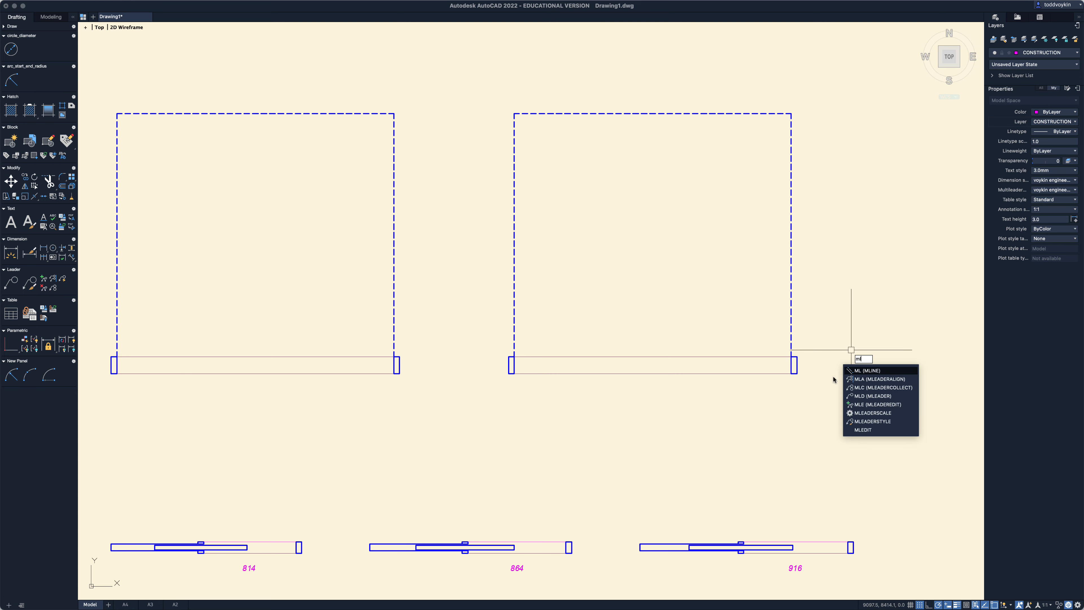
pyautogui.press('Return')
pyautogui.click(813, 390)
pyautogui.click(796, 371)
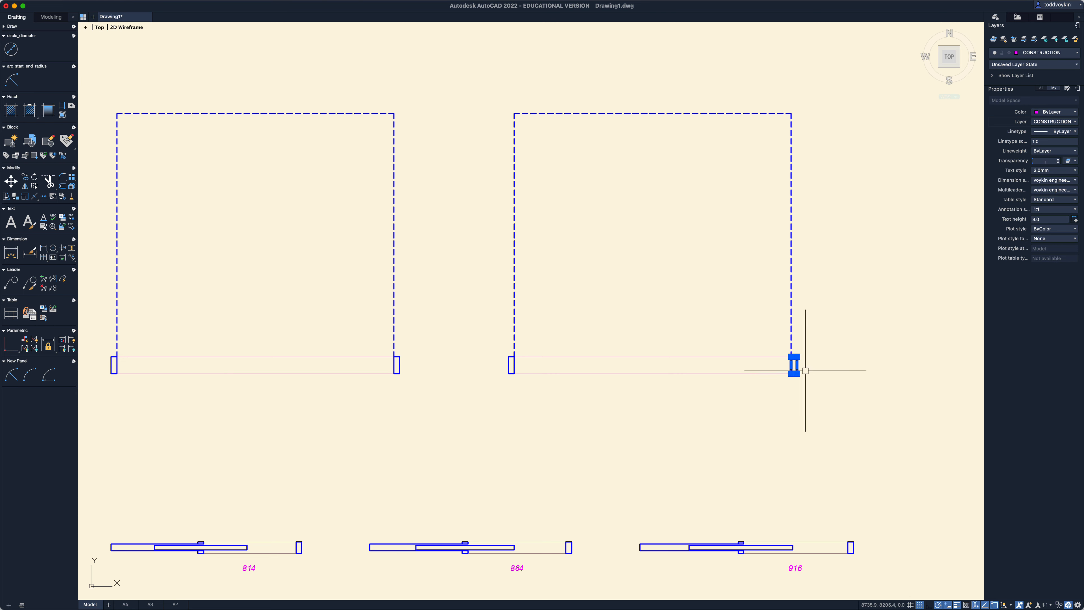
pyautogui.rightClick(798, 404)
pyautogui.press('Escape')
pyautogui.press('Escape')
# - Move the right jamb of the copied door symbol 300 to the right
pyautogui.write('m')
pyautogui.press('Return')
pyautogui.click(822, 386)
pyautogui.click(791, 366)
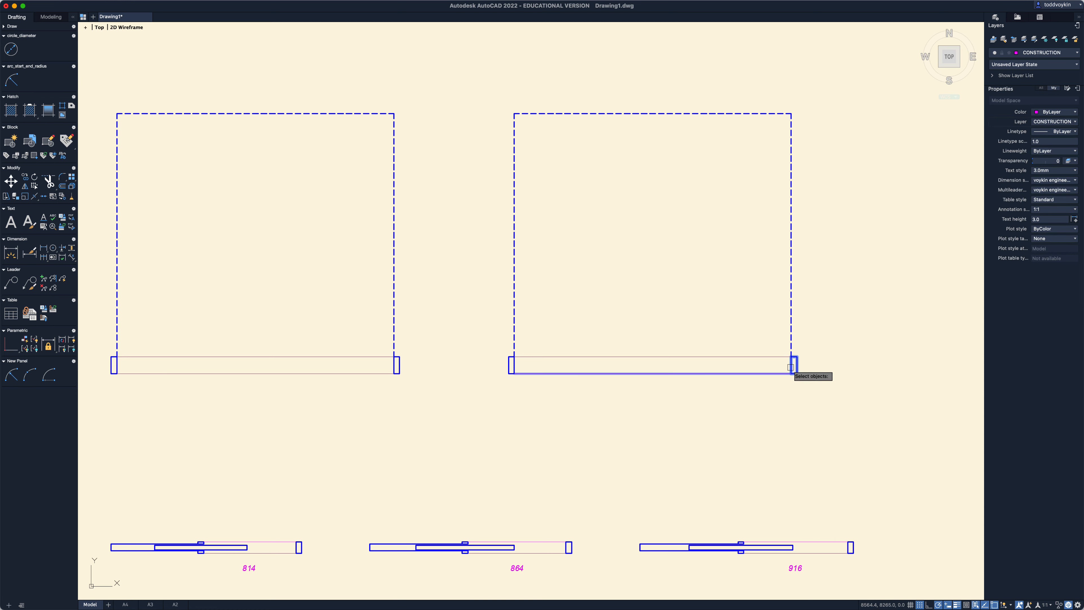
pyautogui.rightClick(796, 398)
pyautogui.click(811, 407)
pyautogui.click(812, 406)
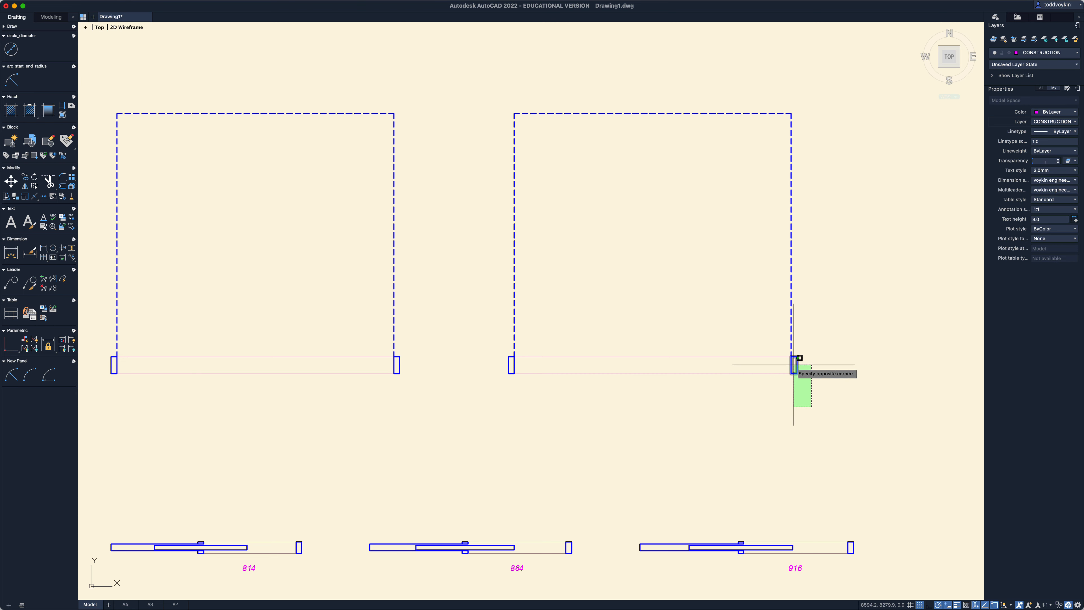
pyautogui.click(793, 365)
pyautogui.press('Return')
pyautogui.click(764, 397)
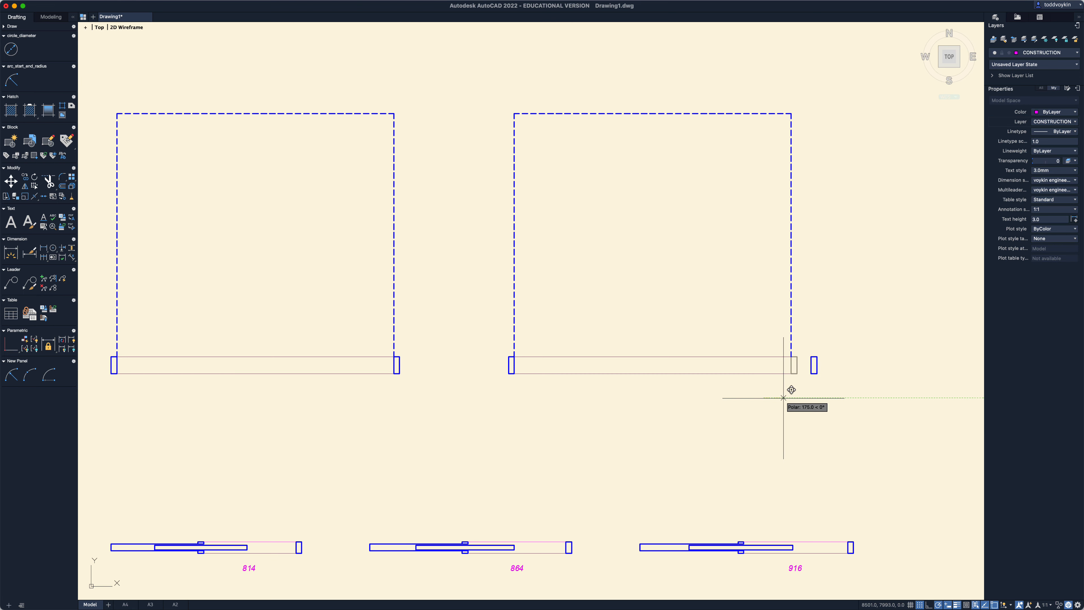
pyautogui.write('300')
pyautogui.press('Return')
# - Stretch the right ends of the two thin opening lines horizontally to the inner face of the moved jamb
pyautogui.click(773, 382)
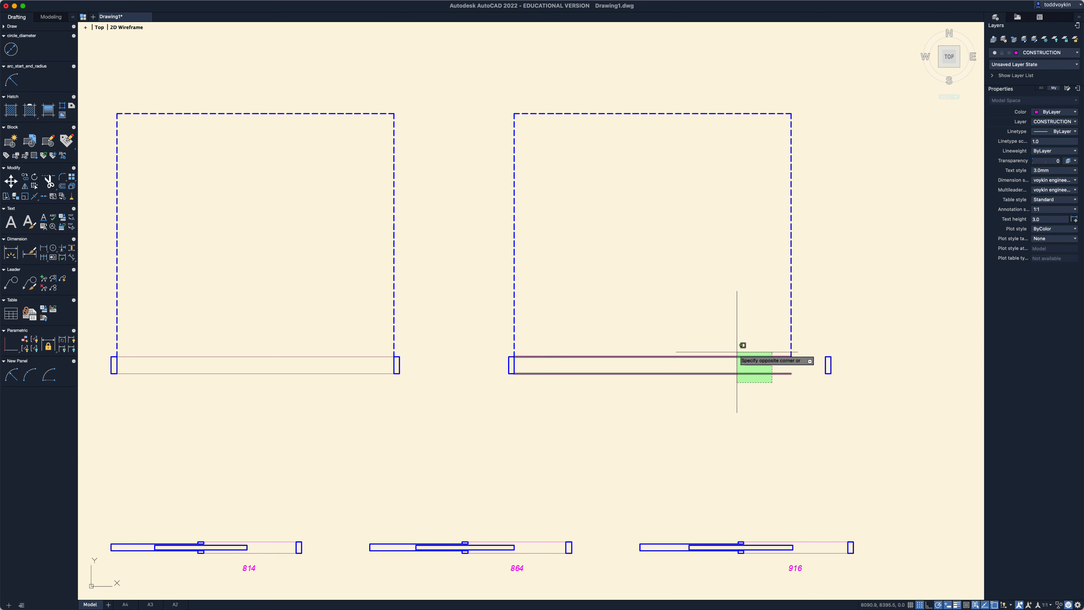
pyautogui.click(737, 351)
pyautogui.click(791, 356)
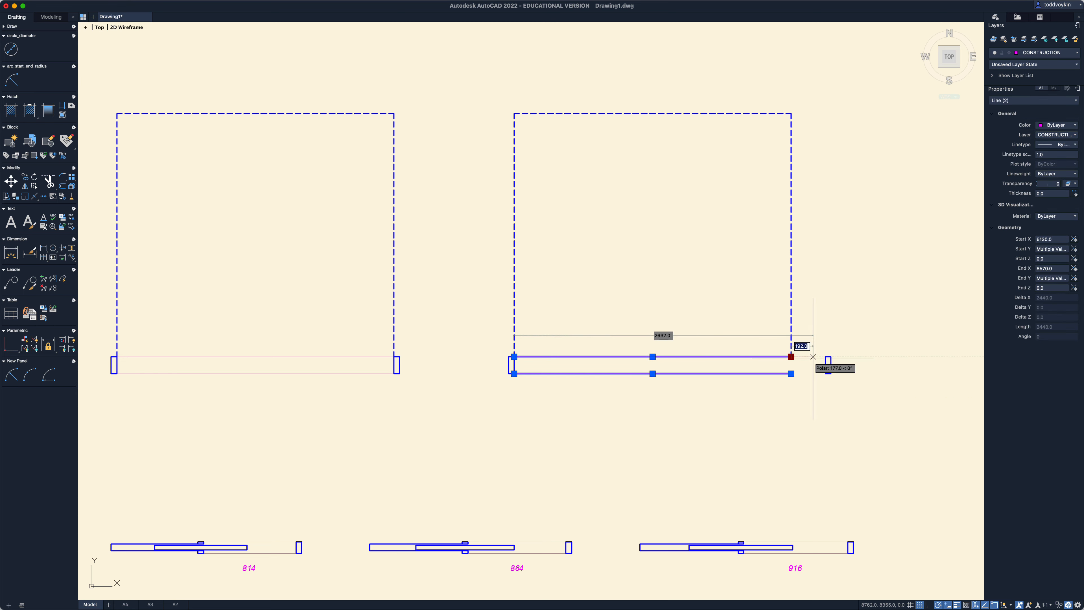
pyautogui.click(826, 356)
pyautogui.click(791, 374)
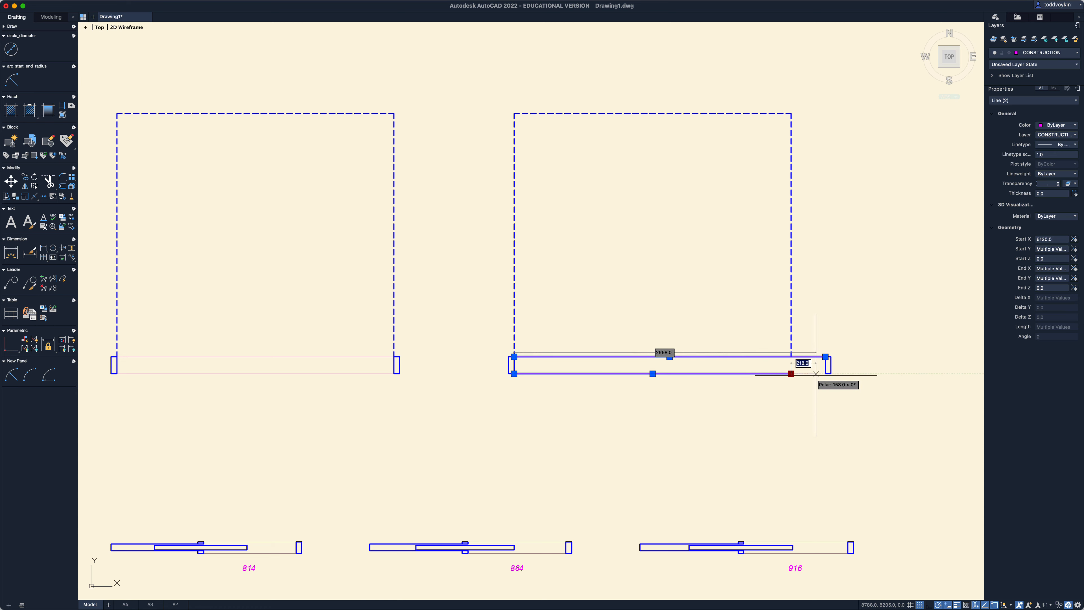
pyautogui.click(826, 374)
pyautogui.press('Escape')
# - Lengthen the upper dashed line of the second door by 300 and move its right dashed line 300 to the right
pyautogui.click(780, 113)
pyautogui.click(791, 114)
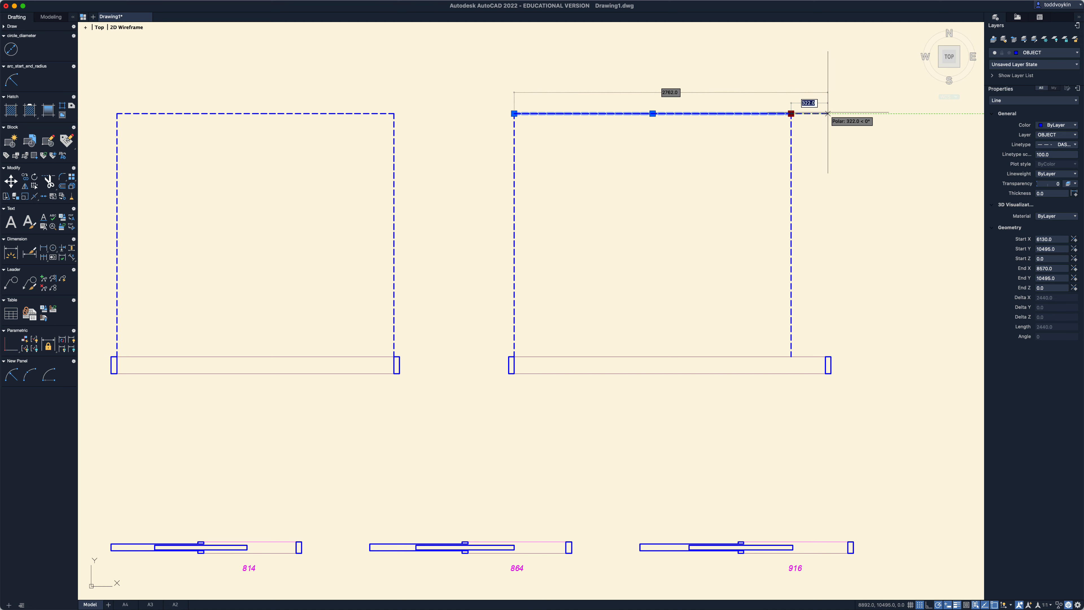
pyautogui.write('30.0')
pyautogui.press('Return')
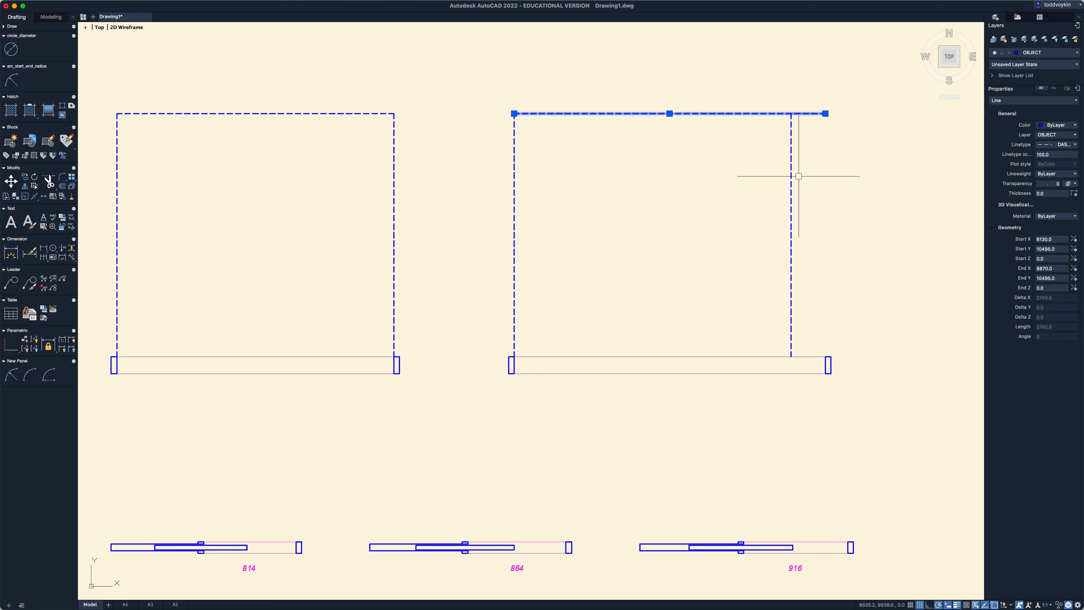
pyautogui.click(791, 181)
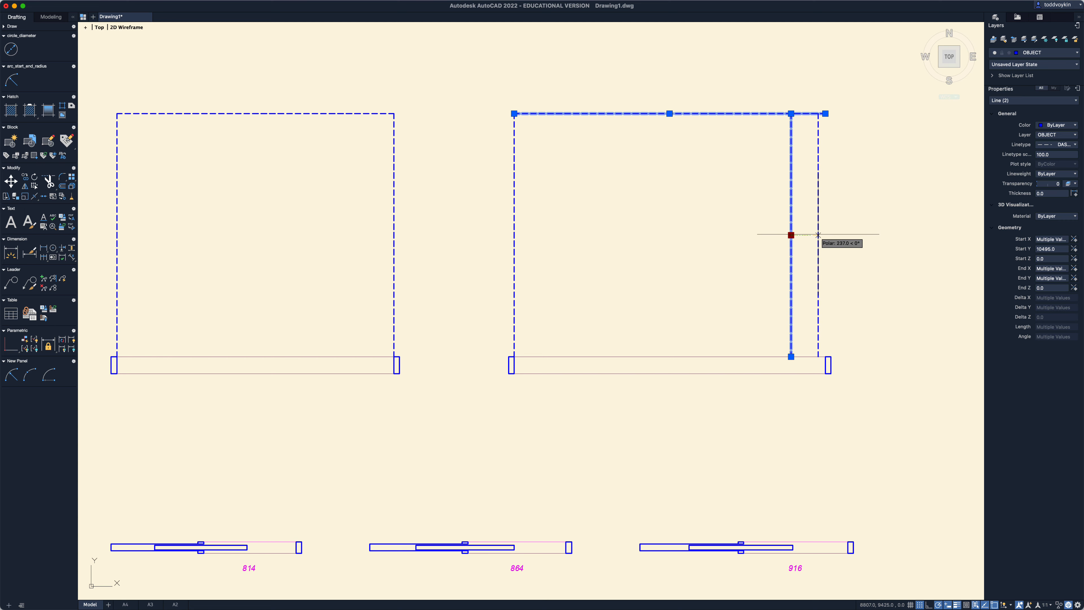
pyautogui.press('Return')
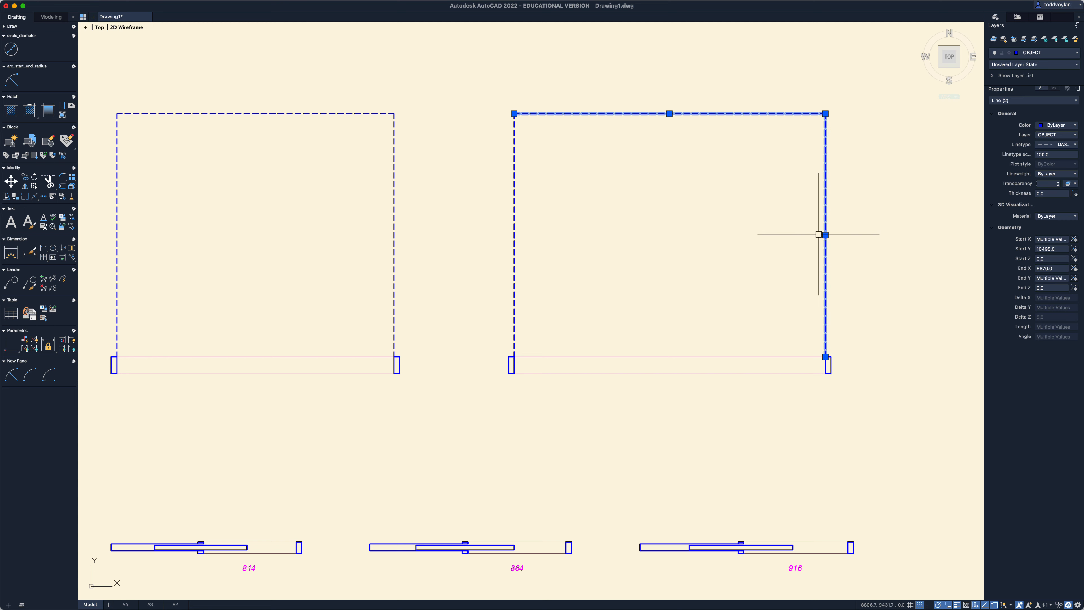
pyautogui.press('Escape')
pyautogui.scroll(-2, 873, 402)
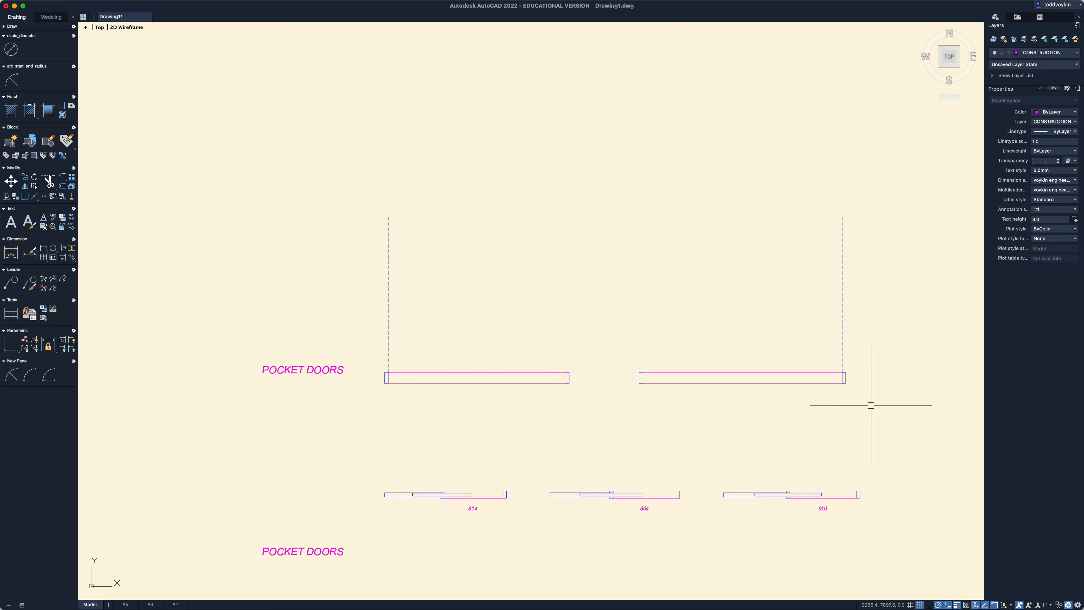
pyautogui.moveTo(707, 472); pyautogui.dragTo(685, 438, button='middle')
pyautogui.scroll(2, 635, 487)
pyautogui.scroll(1, 634, 487)
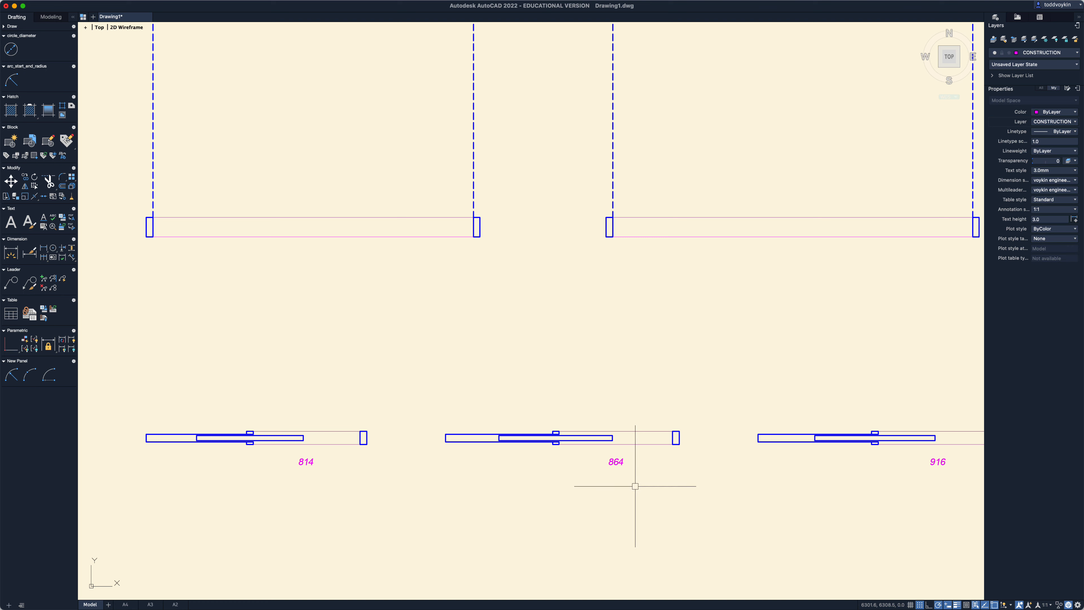
pyautogui.press('Return')
pyautogui.click(634, 486)
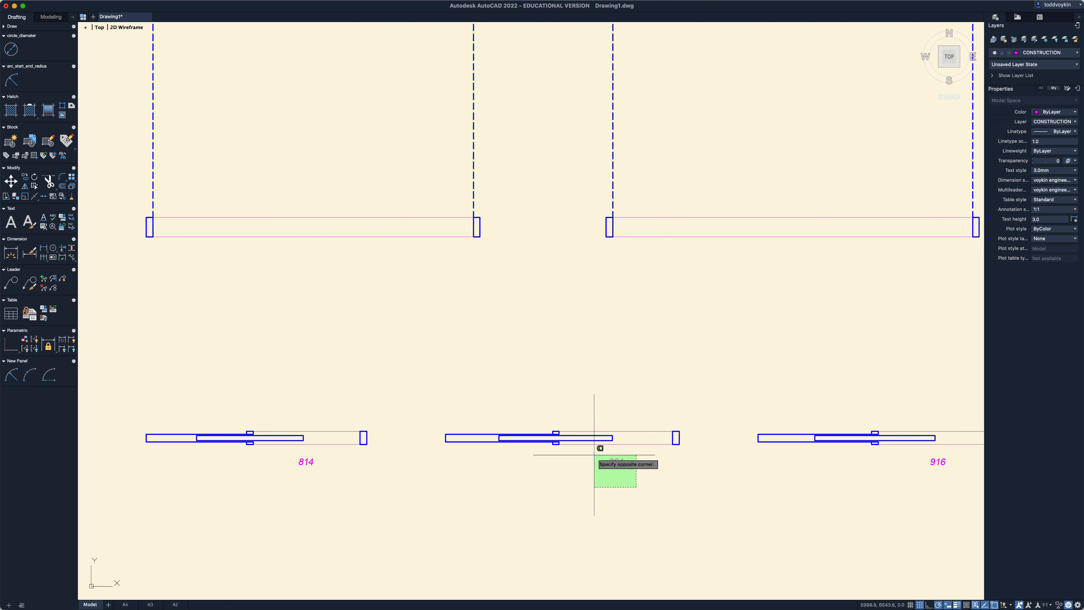
pyautogui.click(457, 487)
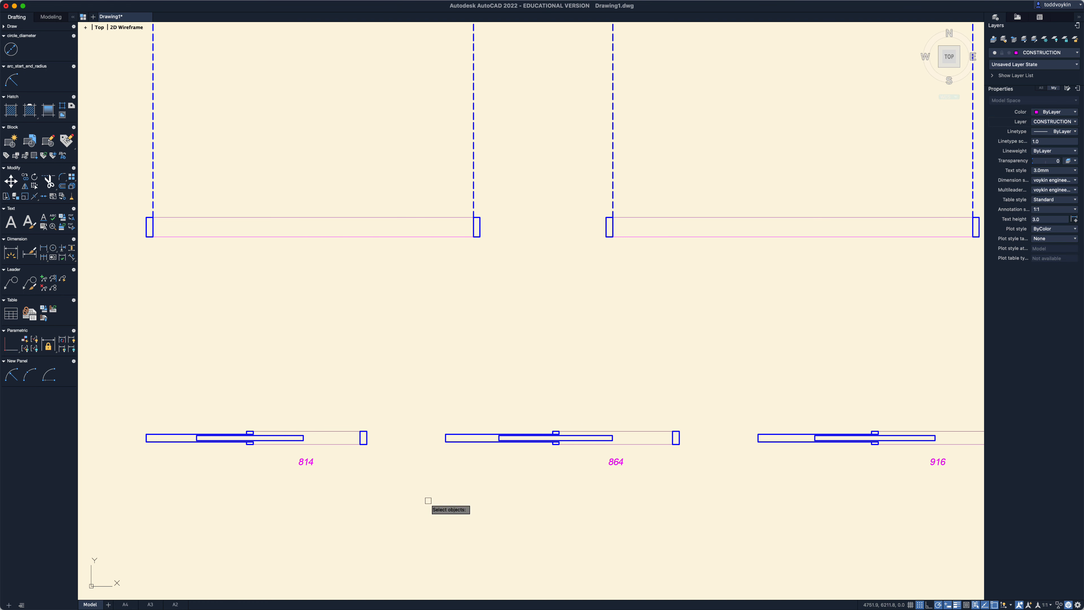
pyautogui.press('Escape')
# - Copy the 814 size label about 1590 straight up to just beneath the first wide opening
pyautogui.press('Return')
pyautogui.click(324, 489)
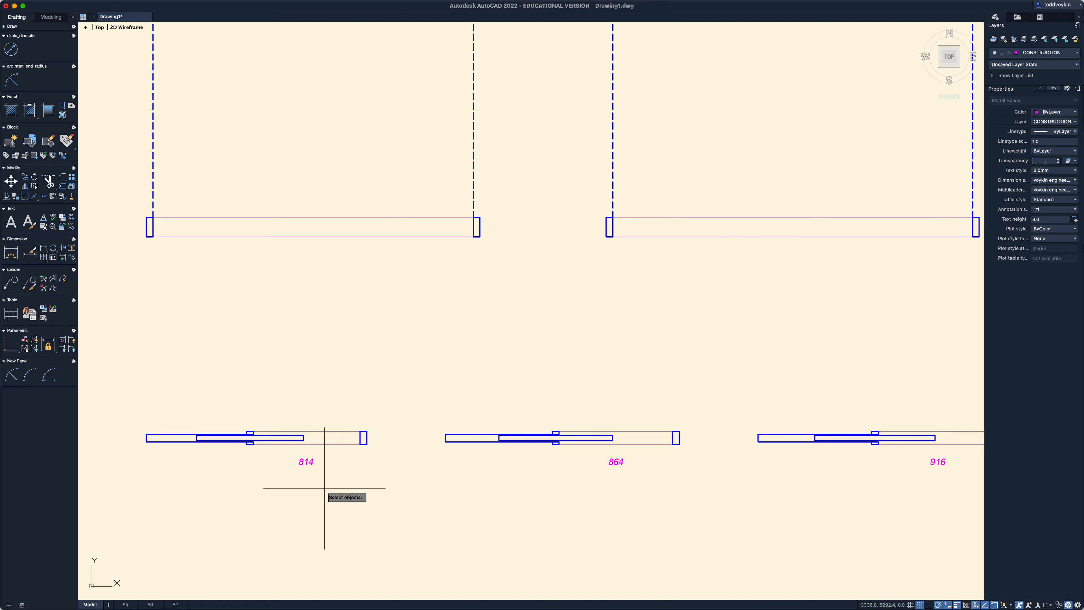
pyautogui.click(288, 456)
pyautogui.press('Return')
pyautogui.click(264, 517)
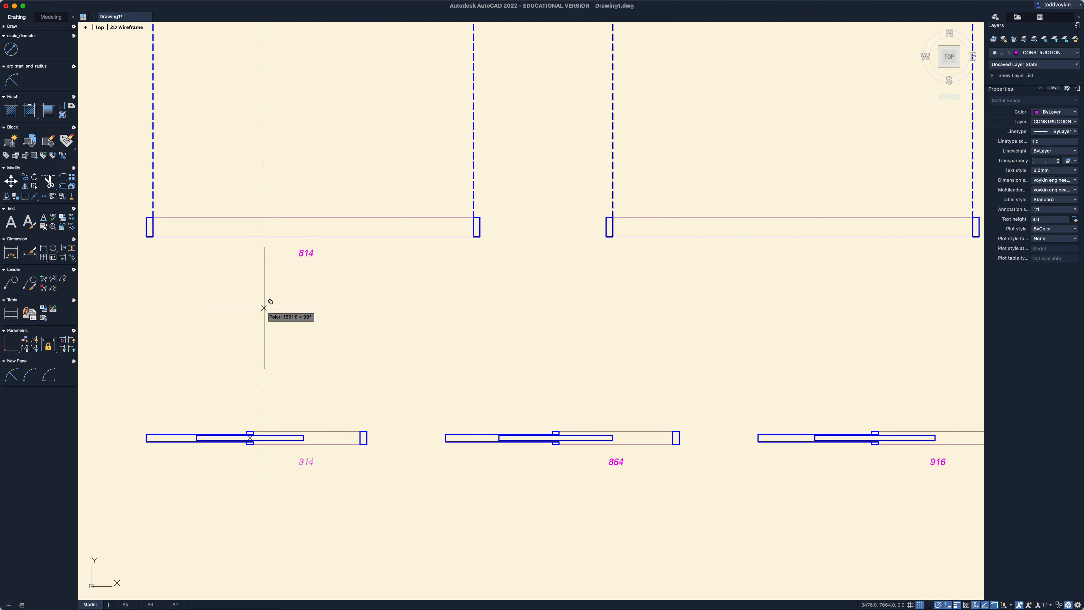
pyautogui.click(265, 308)
pyautogui.press('Escape')
# - Change the copied label beneath the first wide opening to 2440
pyautogui.click(304, 253)
pyautogui.doubleClick(303, 254)
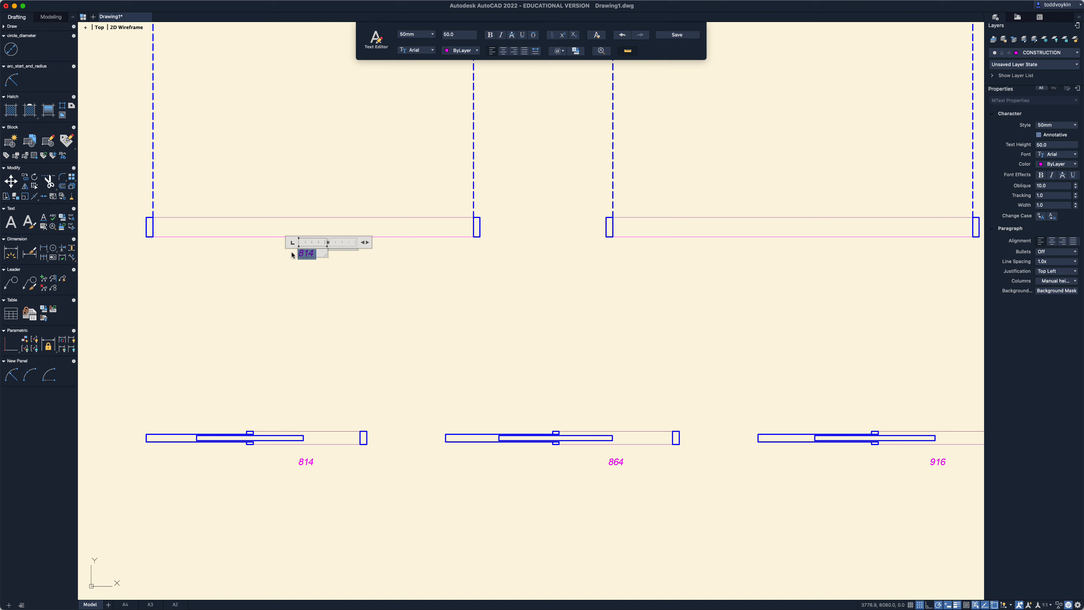
pyautogui.write('2440')
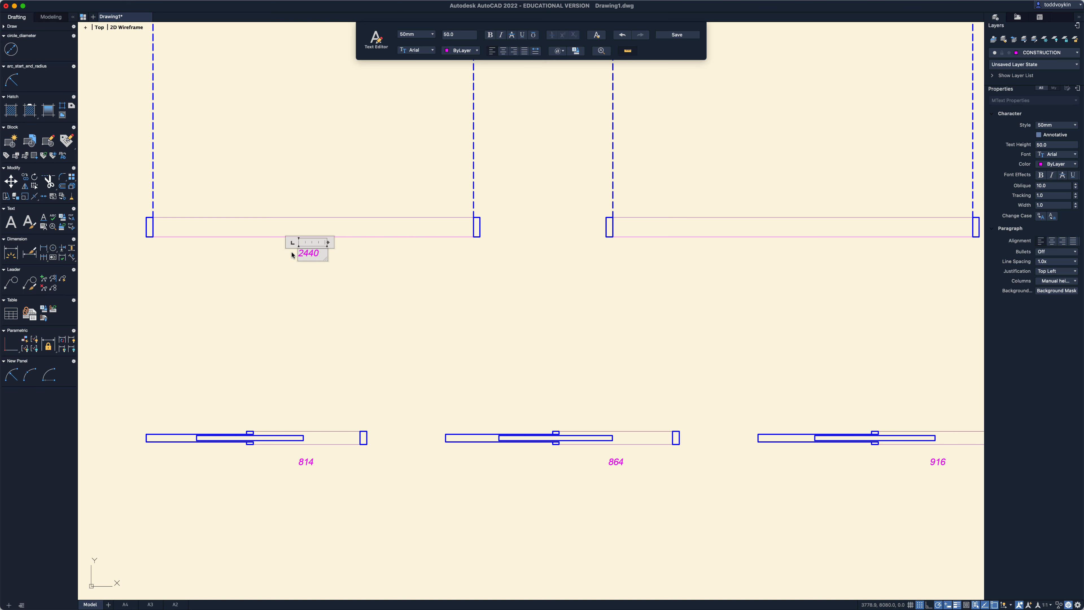
pyautogui.click(321, 285)
# - Copy the 2440 label horizontally to the right so it sits beneath the second wide opening
pyautogui.write('co')
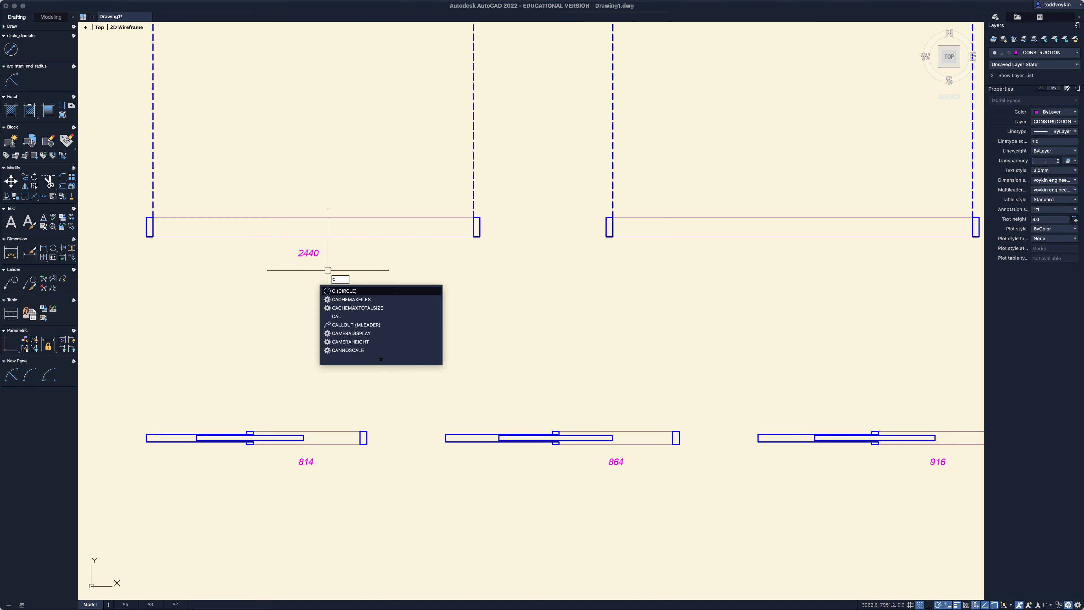
pyautogui.press('space')
pyautogui.click(356, 266)
pyautogui.click(255, 242)
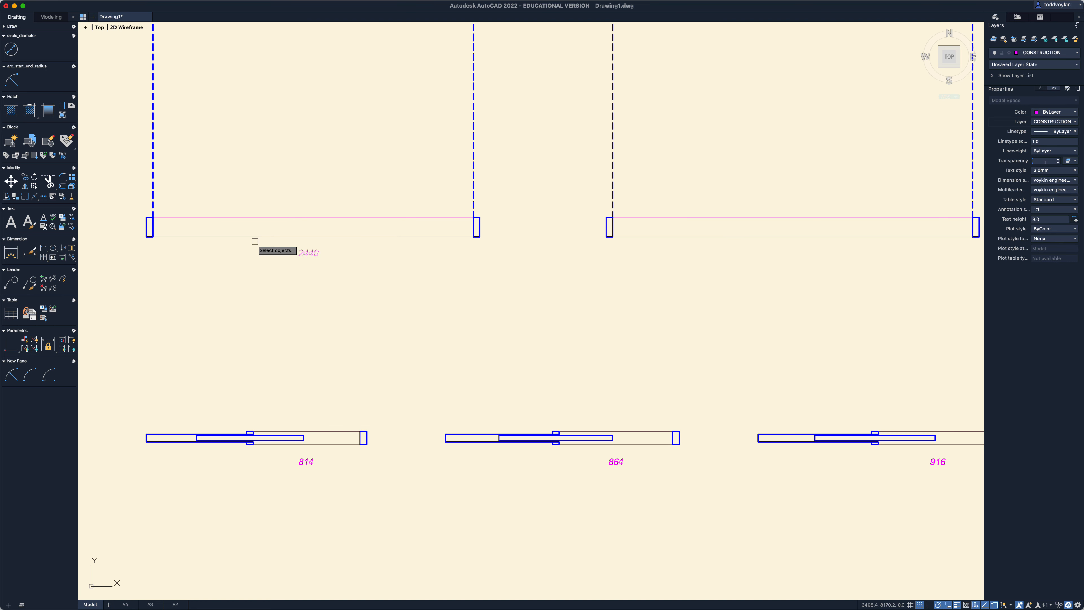
pyautogui.press('space')
pyautogui.click(269, 286)
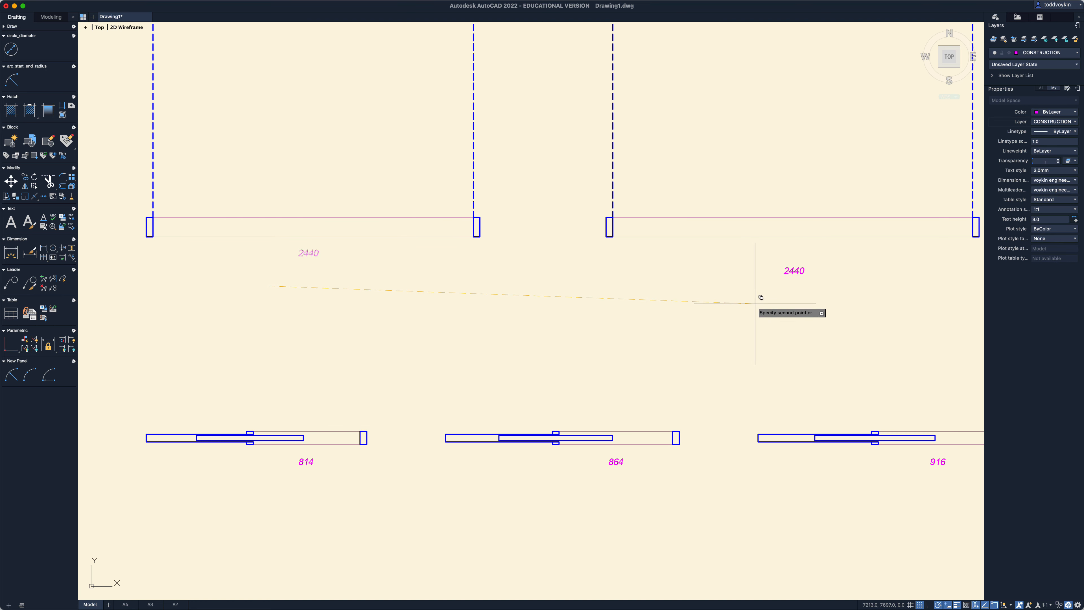
pyautogui.click(756, 286)
pyautogui.press('Escape')
# - Change the size label beneath the second wide opening to 2740
pyautogui.click(796, 254)
pyautogui.doubleClick(796, 252)
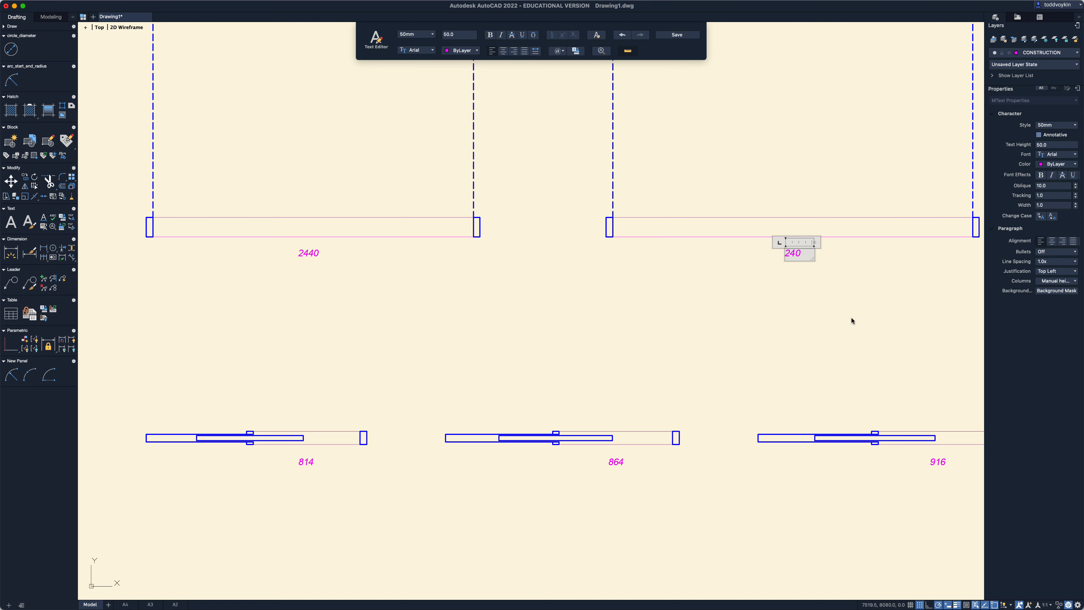
pyautogui.click(868, 300)
pyautogui.scroll(-5, 897, 309)
pyautogui.moveTo(873, 309); pyautogui.dragTo(645, 338, button='middle')
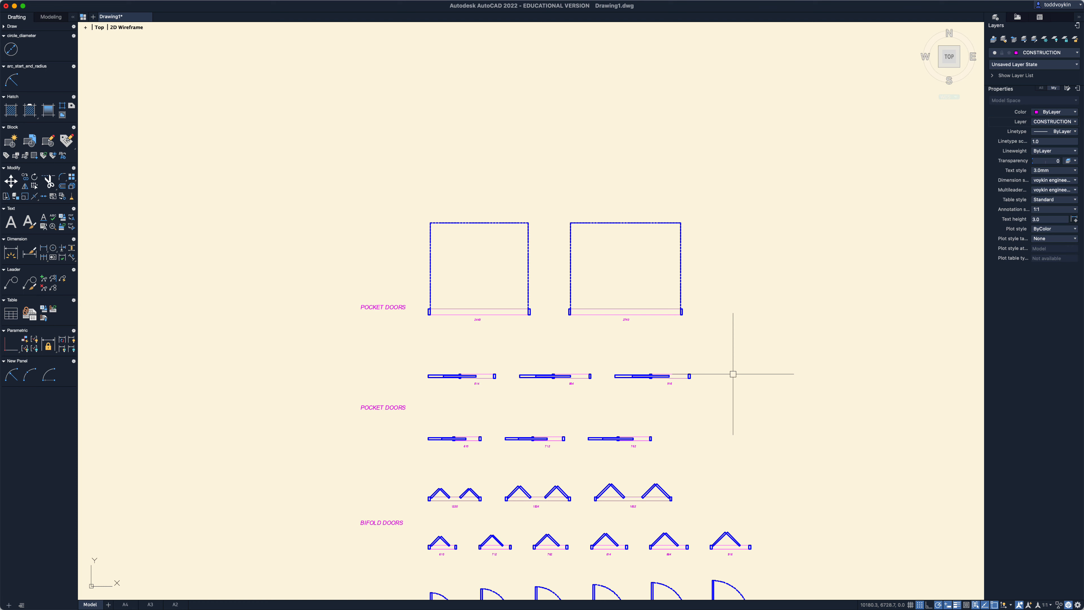